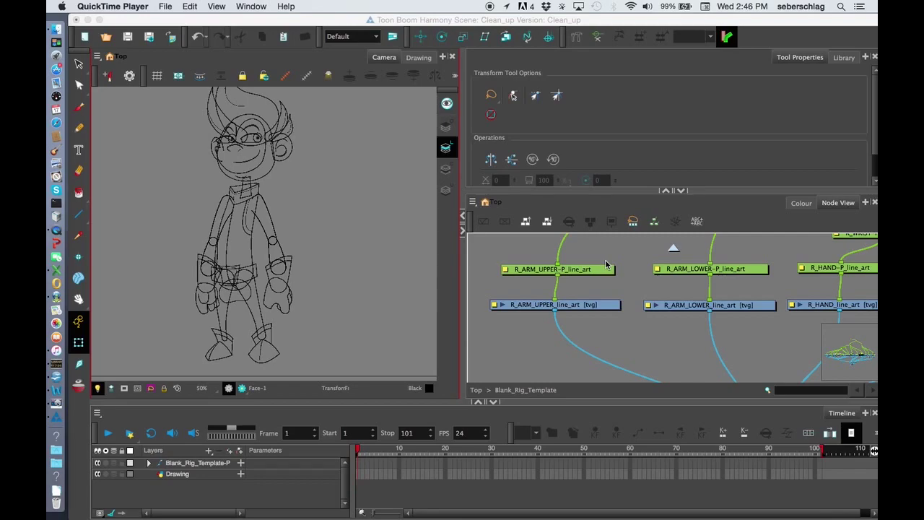
# Step: Switch to the Drawing view and open the Top_Hair drawing from the node network
pyautogui.click(416, 58)
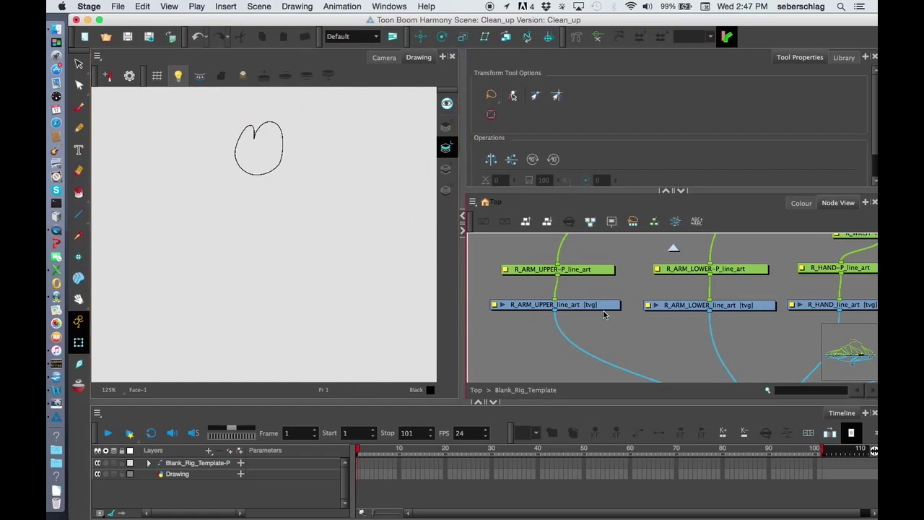
pyautogui.press('1')
pyautogui.press('1')
pyautogui.press('1')
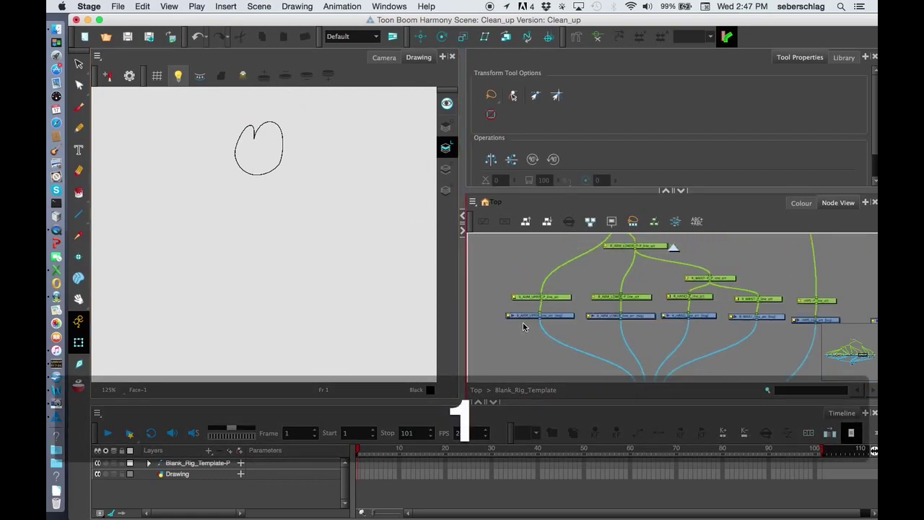
pyautogui.press('space')
pyautogui.moveTo(507, 323); pyautogui.dragTo(665, 315)
pyautogui.moveTo(568, 316); pyautogui.dragTo(750, 314)
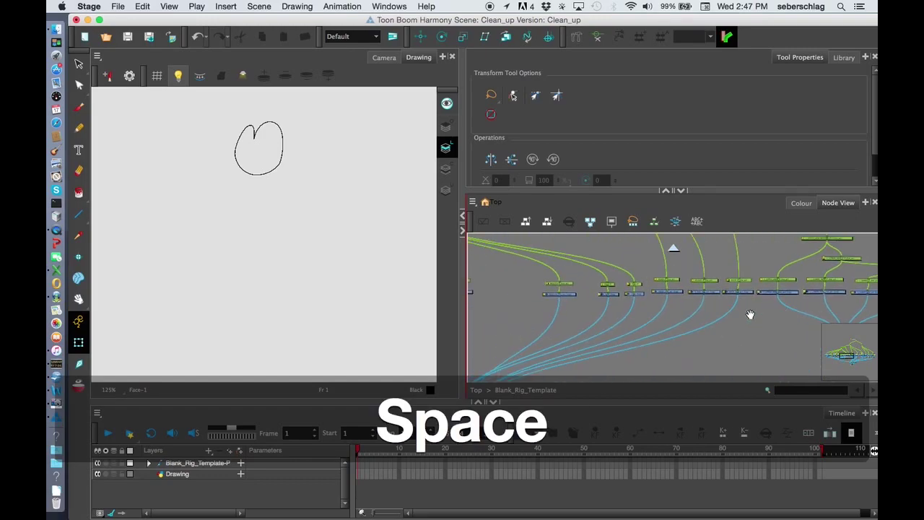
pyautogui.moveTo(610, 322); pyautogui.dragTo(665, 332)
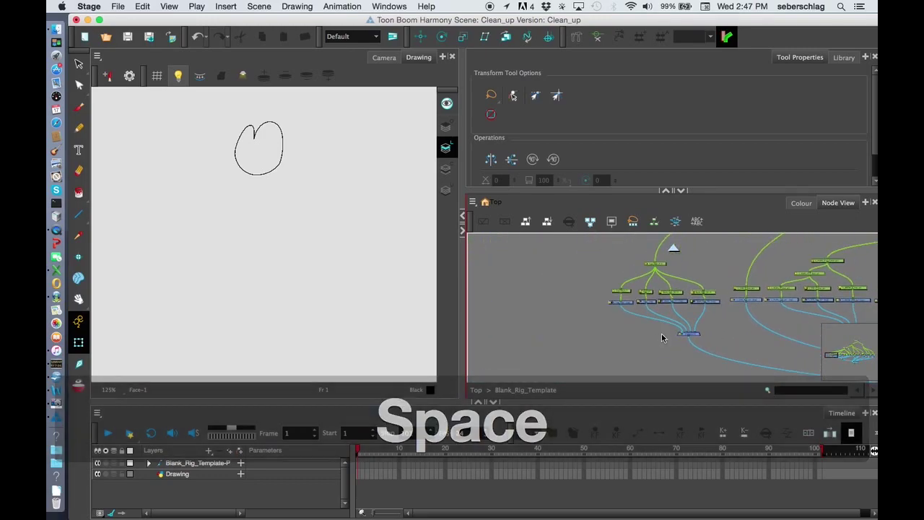
pyautogui.press('2')
pyautogui.press('2')
pyautogui.press('2')
pyautogui.click(626, 298)
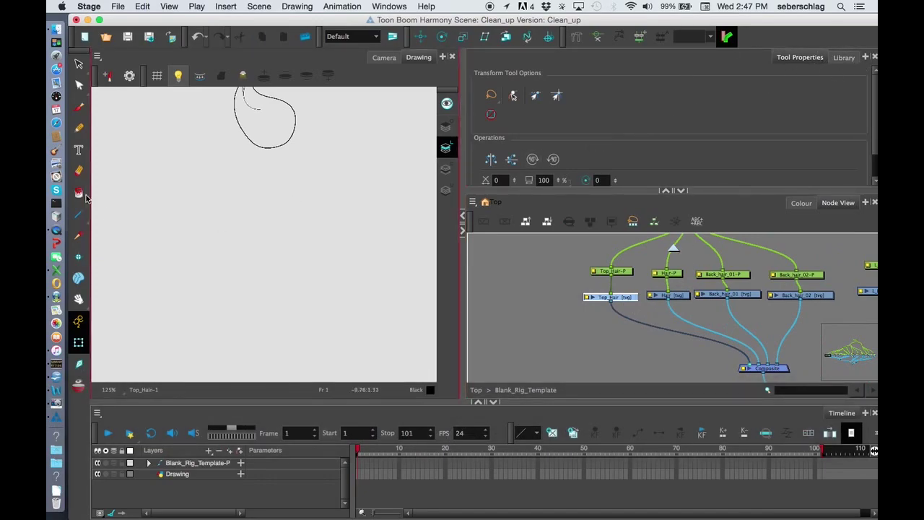
# Step: Activate the Paint tool and set its gap closing to Close Small Gap
pyautogui.moveTo(80, 193); pyautogui.dragTo(113, 192)
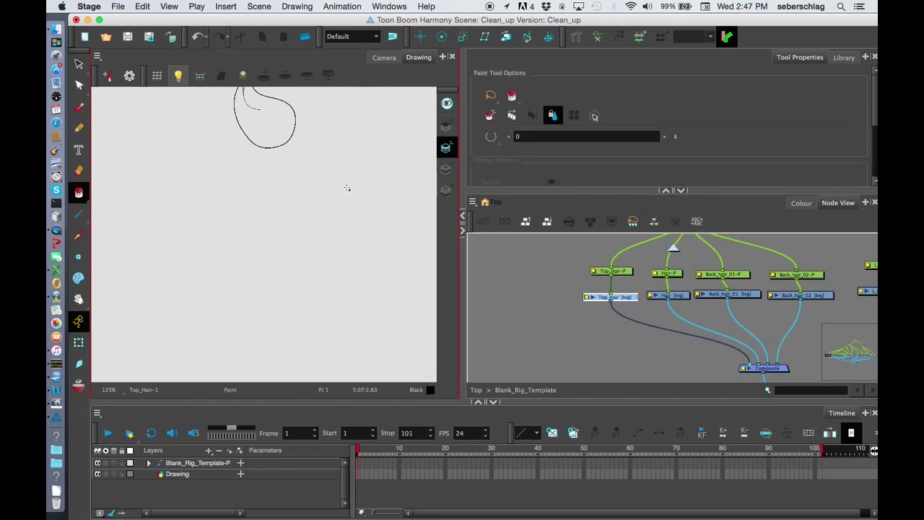
pyautogui.click(493, 142)
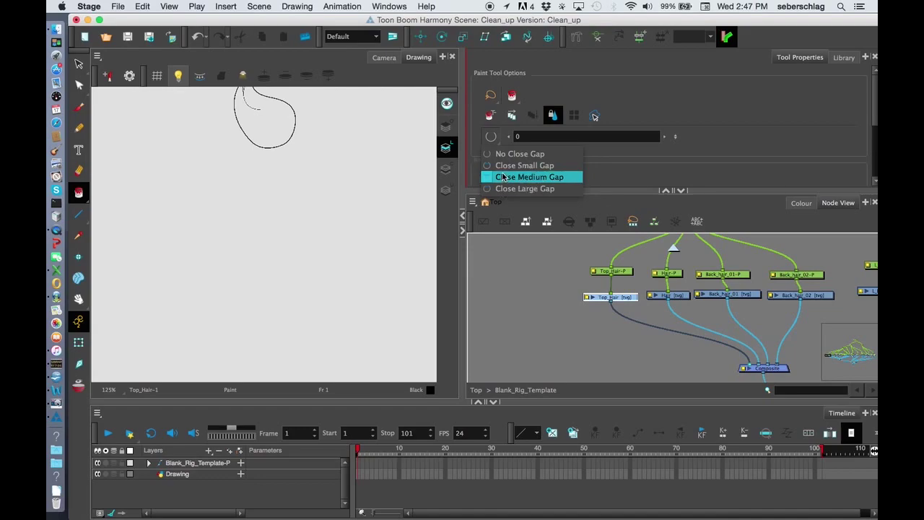
pyautogui.click(504, 166)
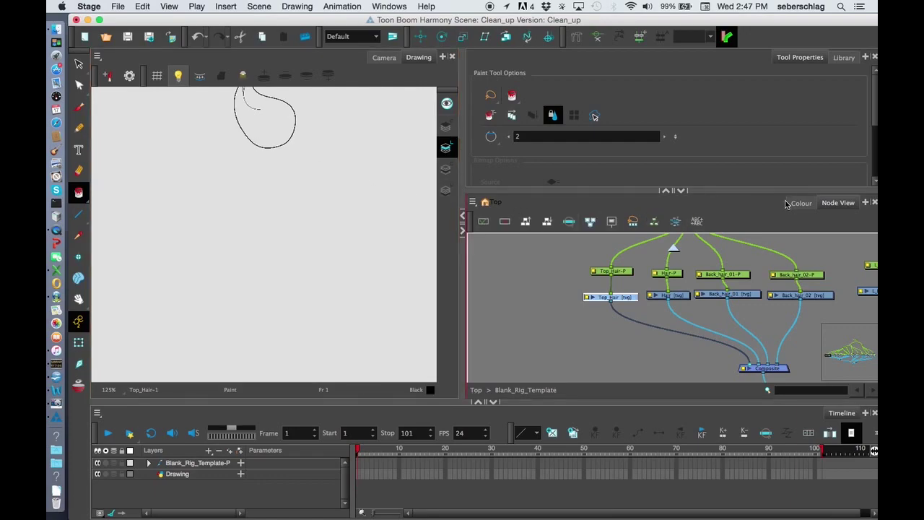
# Step: Dock the Colour view beside the Library view and enlarge it to show more swatches
pyautogui.moveTo(798, 208); pyautogui.dragTo(822, 64)
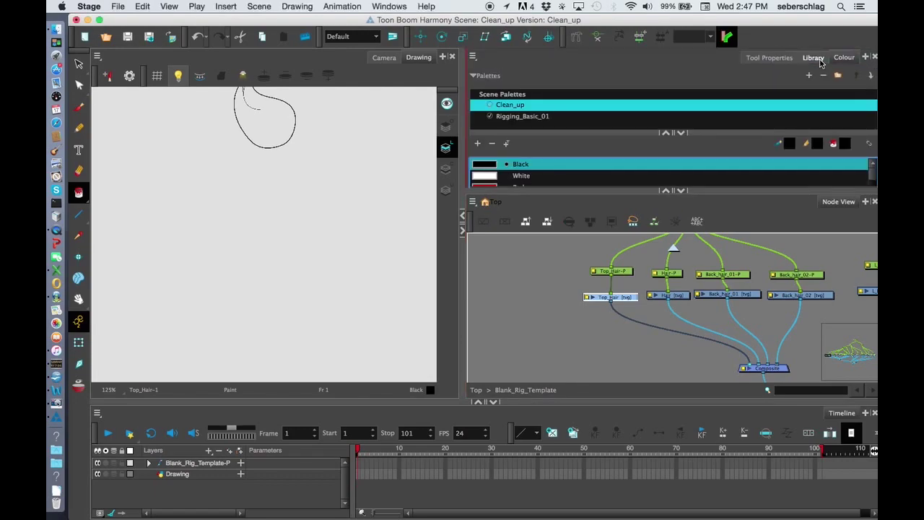
pyautogui.moveTo(708, 190); pyautogui.dragTo(706, 236)
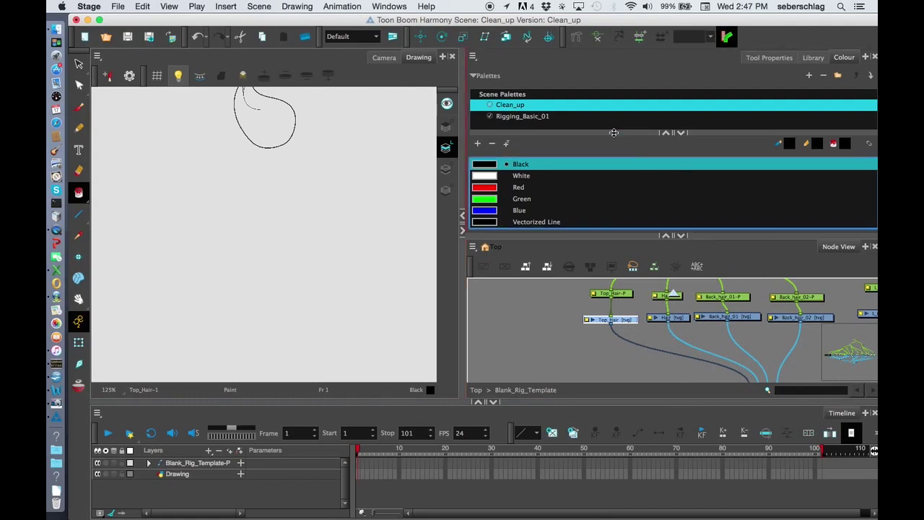
# Step: Paint the Top_Hair shape with the Hair Fill colour from the Rigging_Basic_01 palette
pyautogui.click(535, 118)
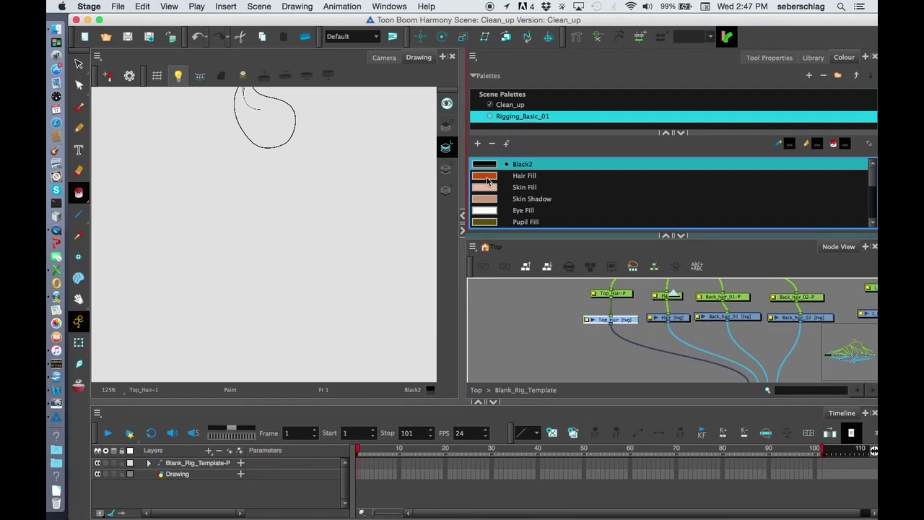
pyautogui.click(487, 178)
pyautogui.click(78, 191)
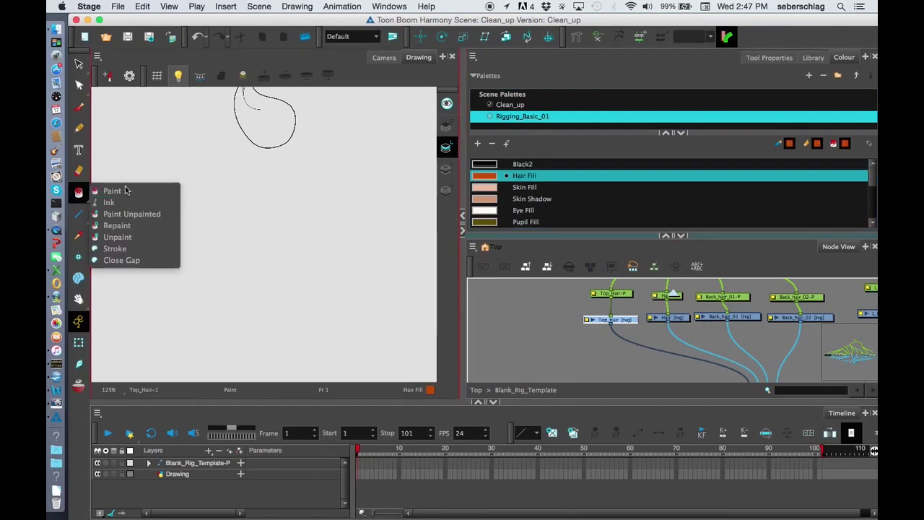
pyautogui.click(125, 190)
pyautogui.click(263, 125)
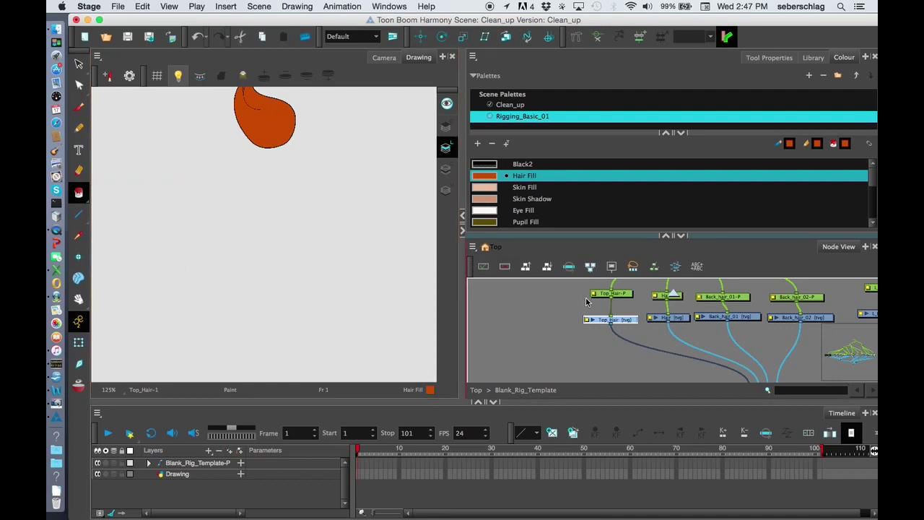
# Step: Paint the Hair, Back_hair_01 and Back_hair_02 drawings with the Hair Fill colour
pyautogui.click(675, 320)
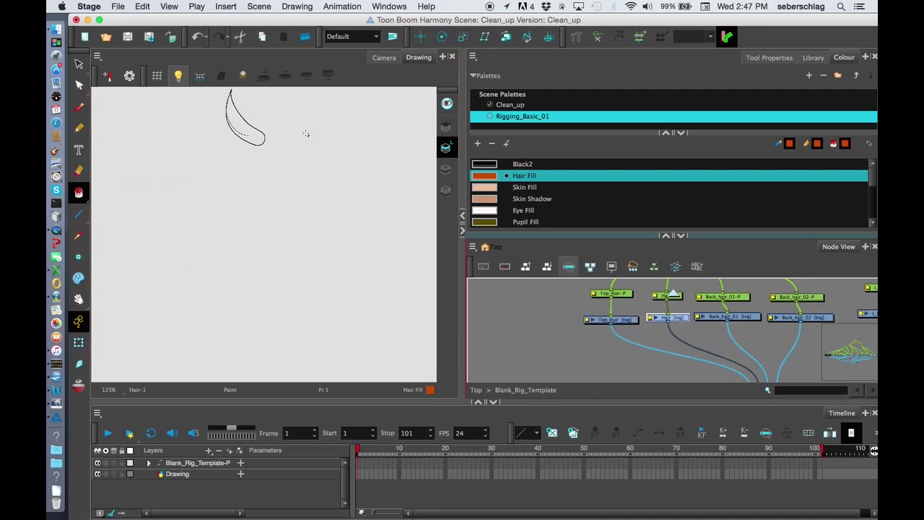
pyautogui.click(234, 121)
pyautogui.click(729, 317)
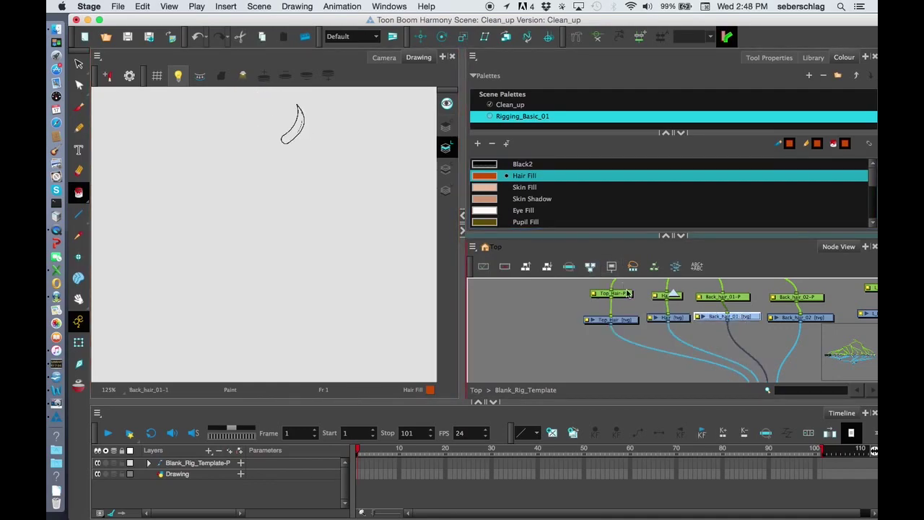
pyautogui.click(291, 134)
pyautogui.click(800, 318)
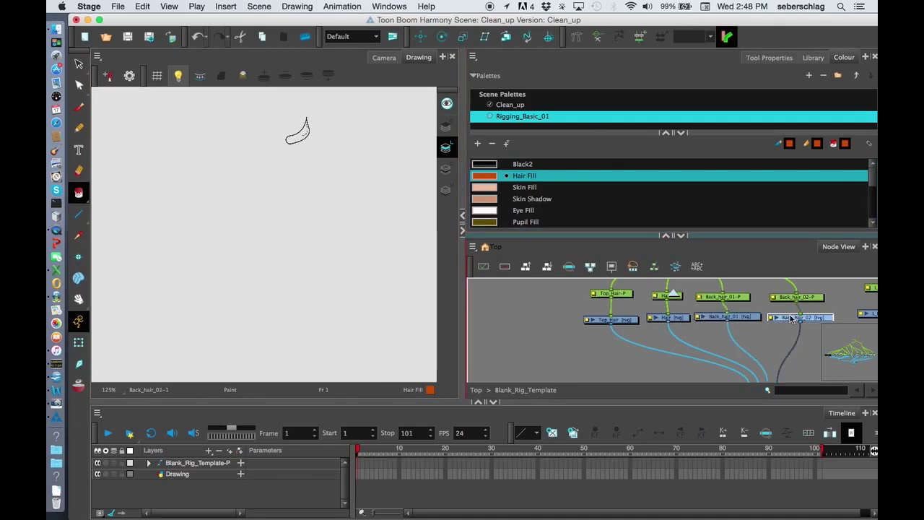
pyautogui.click(297, 137)
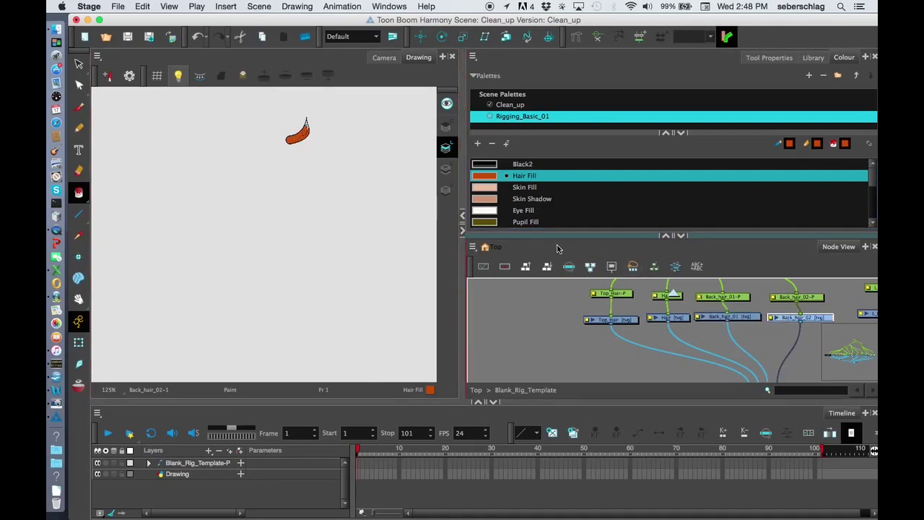
pyautogui.press('2')
pyautogui.press('2')
pyautogui.press('2')
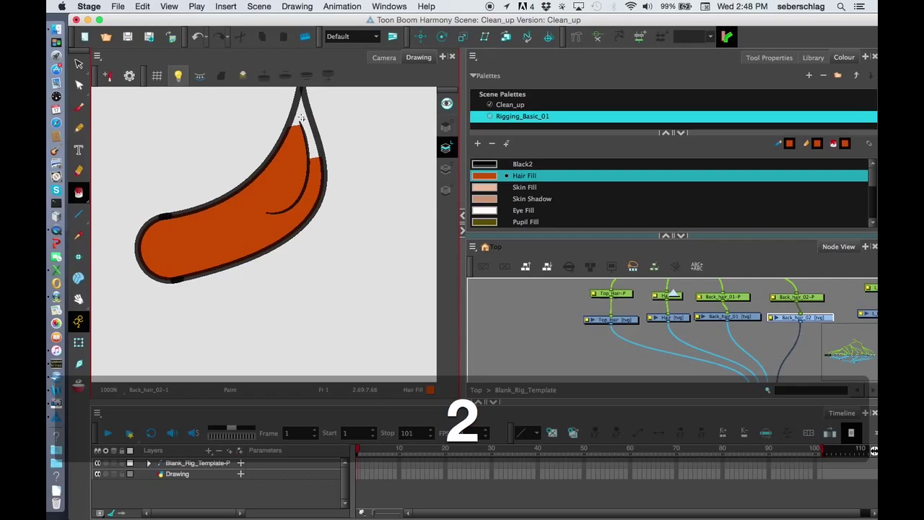
# Step: Open the L_EAR_line_art drawing and frame the ear outline in the Drawing view
pyautogui.press('1')
pyautogui.press('space')
pyautogui.moveTo(845, 332); pyautogui.dragTo(603, 329)
pyautogui.click(661, 314)
pyautogui.press('1')
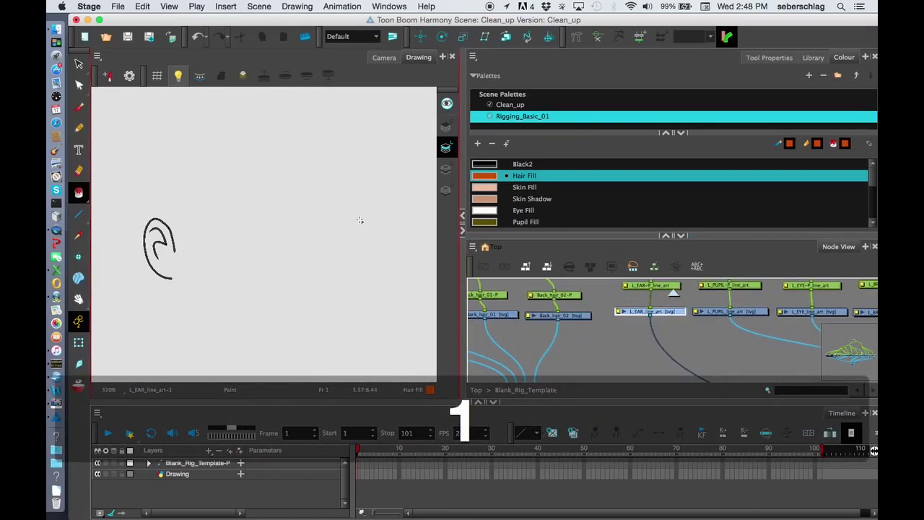
pyautogui.press('space')
pyautogui.moveTo(194, 259); pyautogui.dragTo(346, 227)
pyautogui.press('2')
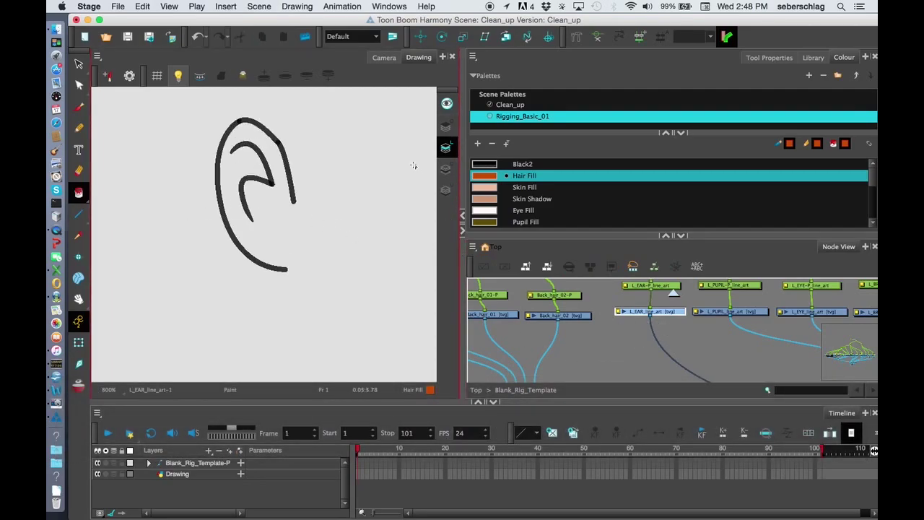
pyautogui.click(721, 311)
pyautogui.press('2')
pyautogui.press('2')
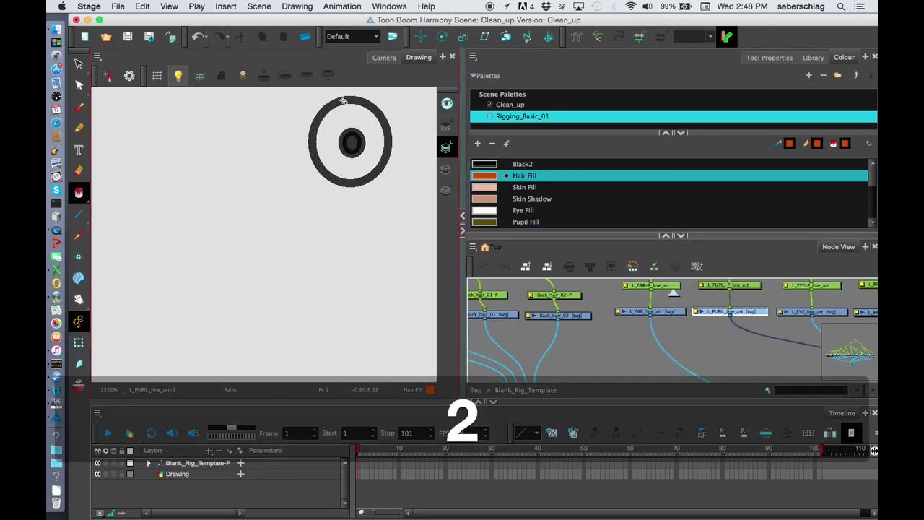
pyautogui.press('1')
pyautogui.press('1')
pyautogui.press('1')
pyautogui.press('1')
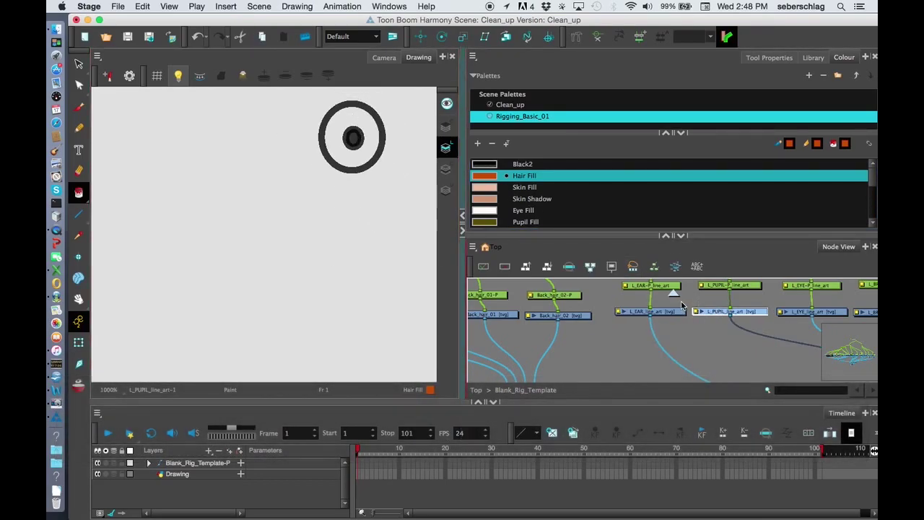
# Step: Close the L_EAR_line_art outline by joining its two open ends with the Contour Editor, and curve the closing edge
pyautogui.click(670, 312)
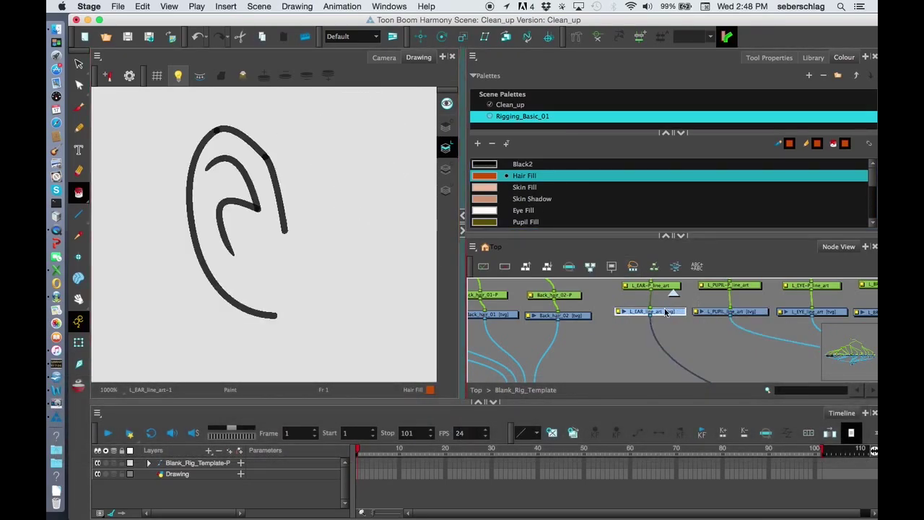
pyautogui.click(79, 86)
pyautogui.click(115, 85)
pyautogui.click(285, 230)
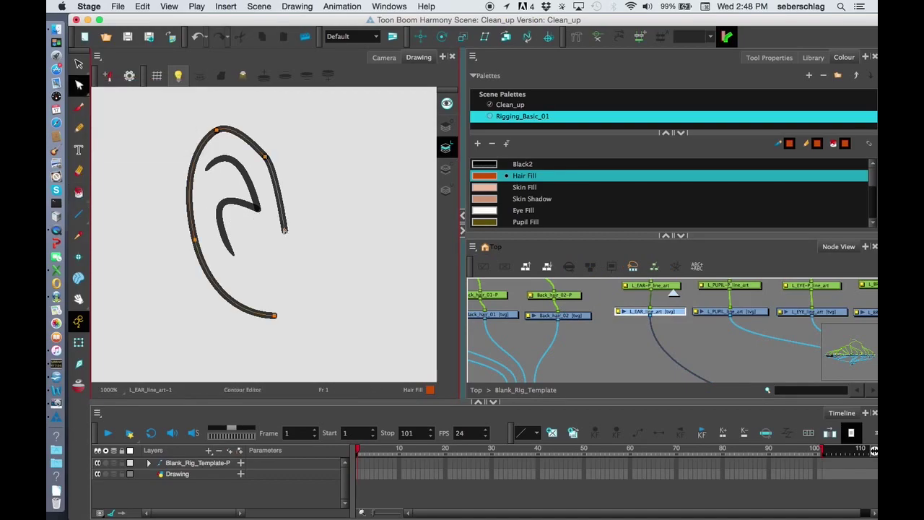
pyautogui.keyDown('super'); pyautogui.click(275, 317); pyautogui.keyUp('super')
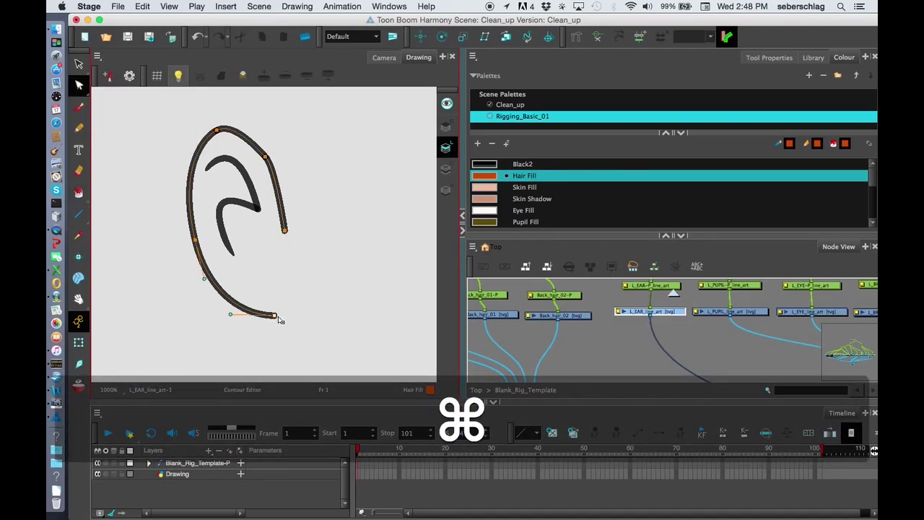
pyautogui.moveTo(279, 319); pyautogui.dragTo(285, 231)
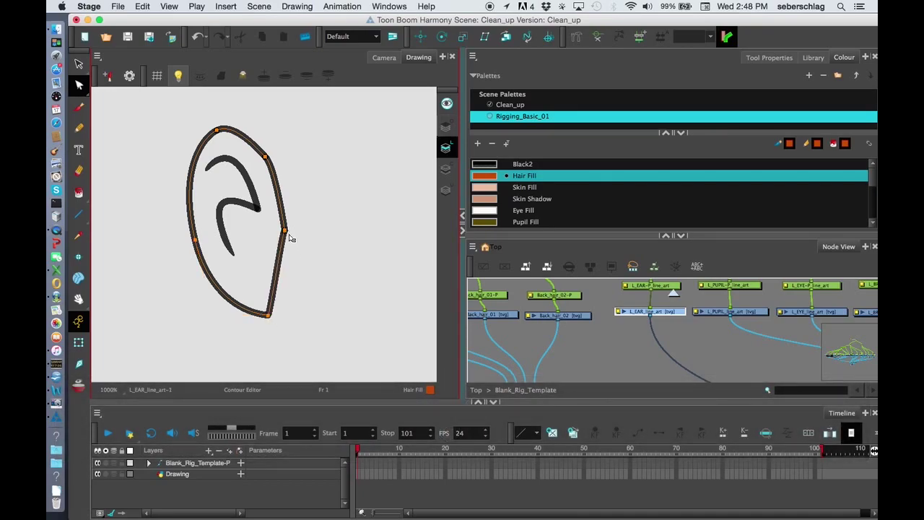
pyautogui.press('q')
pyautogui.click(271, 318)
pyautogui.moveTo(270, 315)
pyautogui.mouseDown()
pyautogui.moveTo(283, 314)
pyautogui.moveTo(239, 316)
pyautogui.mouseUp()
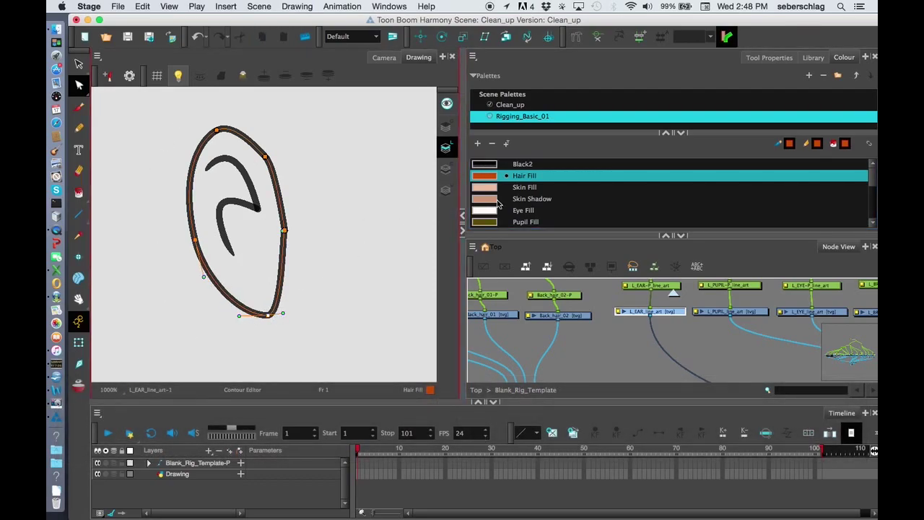
# Step: Make the Black2 swatch fully opaque by setting its alpha to 255
pyautogui.click(491, 165)
pyautogui.doubleClick(491, 165)
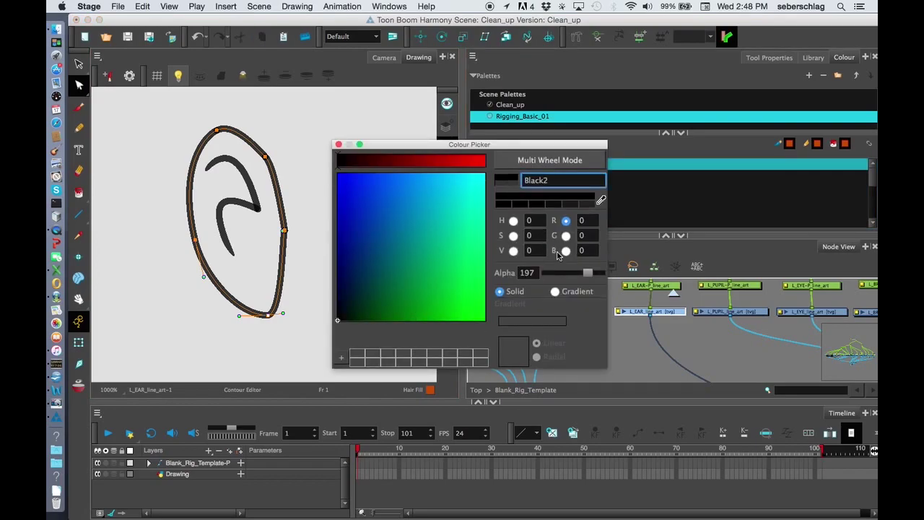
pyautogui.moveTo(590, 278); pyautogui.dragTo(614, 275)
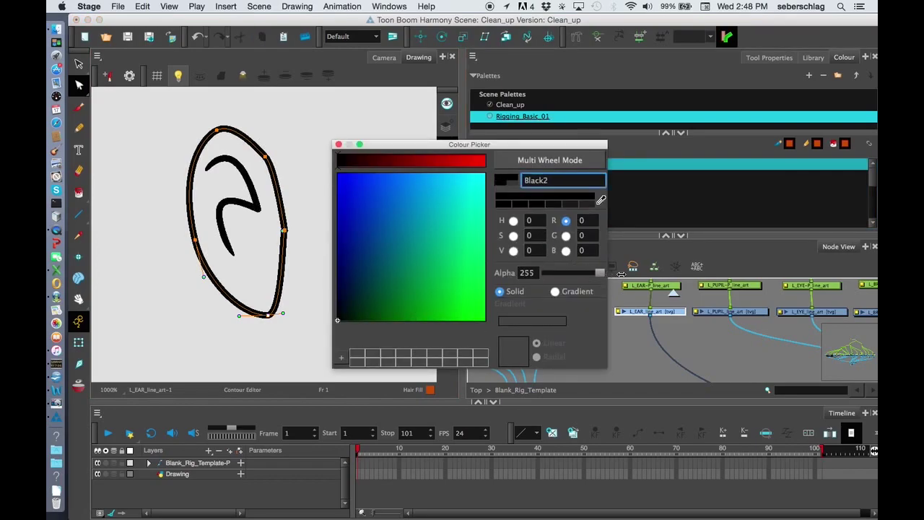
pyautogui.click(338, 145)
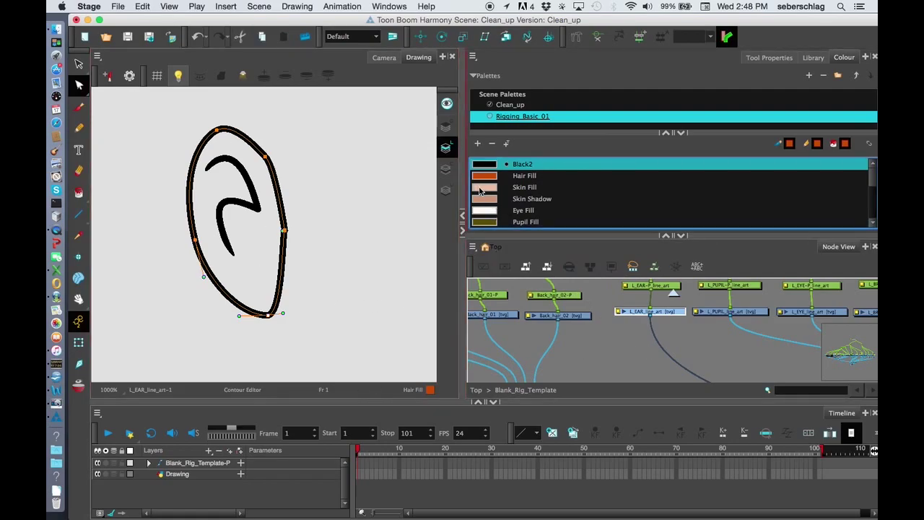
# Step: Paint the main area of the ear with the Skin Fill colour
pyautogui.click(482, 187)
pyautogui.hotkey('alt', 'i')
pyautogui.click(264, 234)
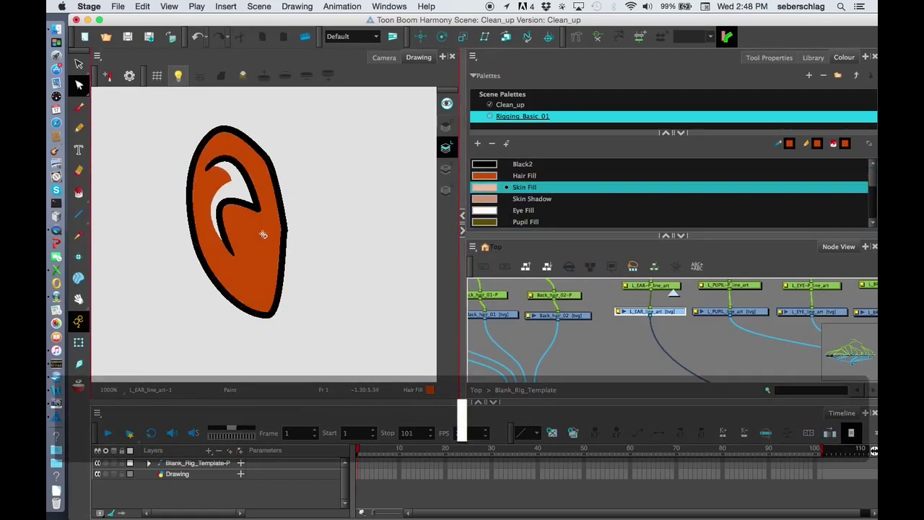
pyautogui.click(492, 189)
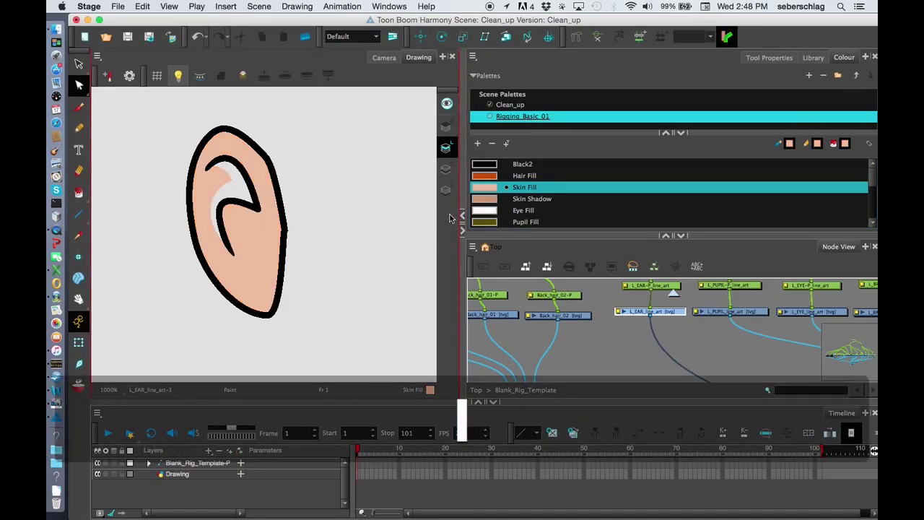
# Step: Paint the unfilled inner ear area with the Skin Shadow colour
pyautogui.click(498, 199)
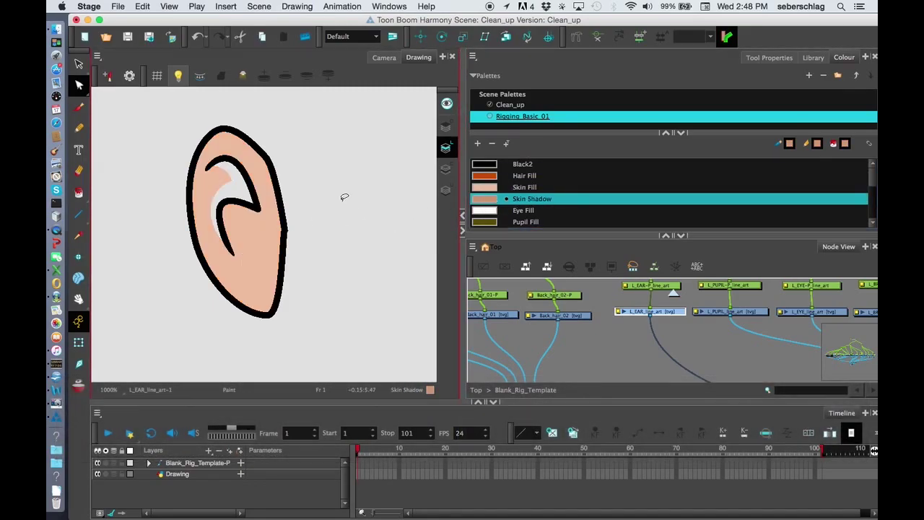
pyautogui.click(260, 207)
pyautogui.click(236, 174)
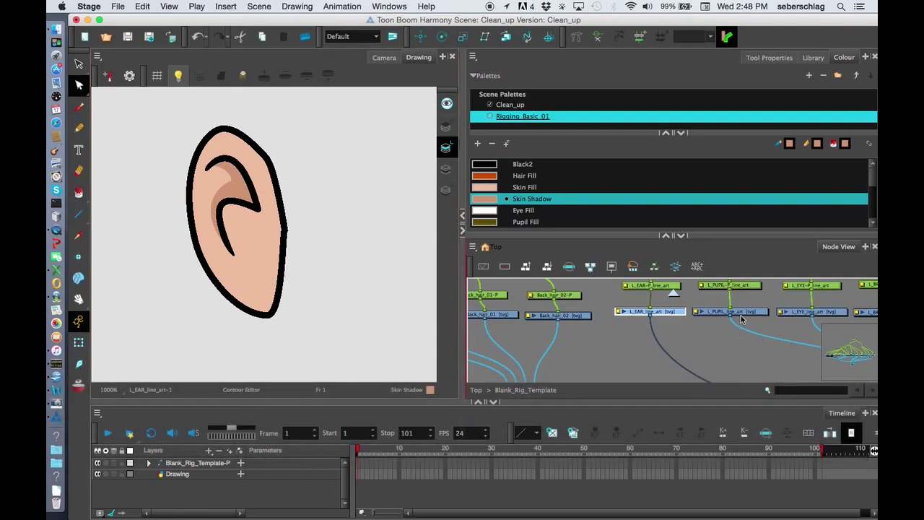
# Step: Paint the ring around the pupil in the L_PUPIL_line_art drawing with the Pupil Fill colour
pyautogui.click(741, 315)
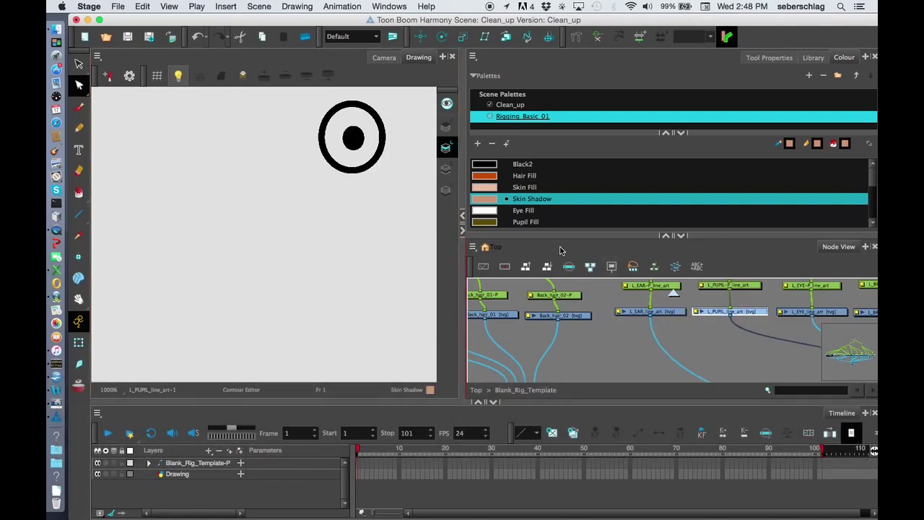
pyautogui.scroll(-3, 561, 210)
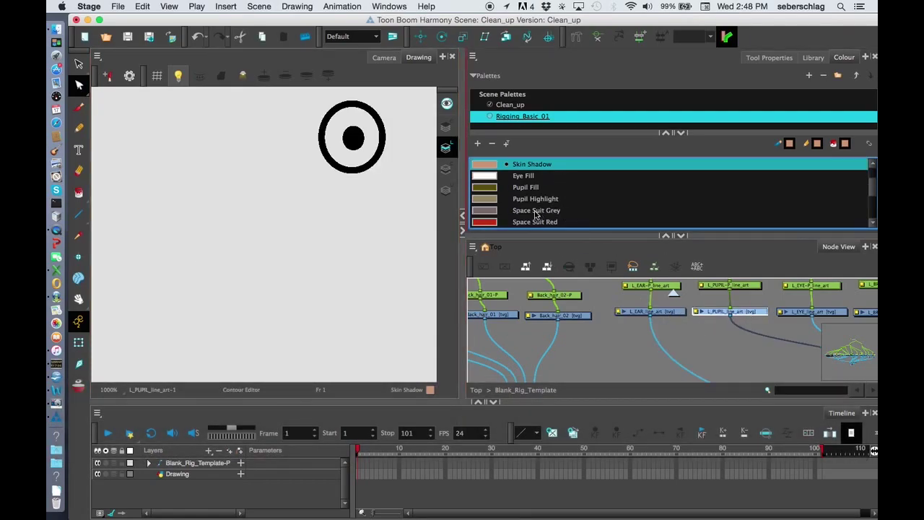
pyautogui.click(480, 189)
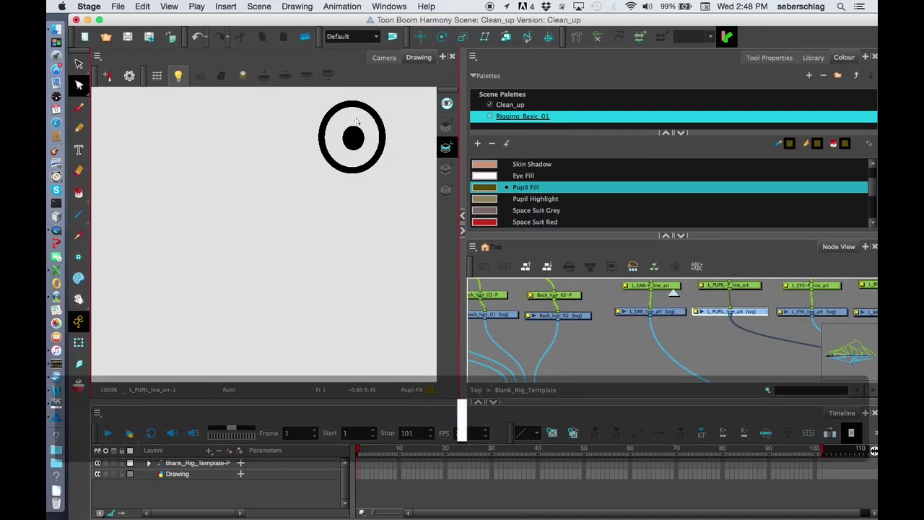
pyautogui.click(363, 117)
pyautogui.moveTo(78, 198); pyautogui.dragTo(115, 190)
# Step: Paint the inside of the eye outline in the L_EYE_line_art drawing with the Eye Fill colour
pyautogui.press('space')
pyautogui.moveTo(715, 337); pyautogui.dragTo(583, 336)
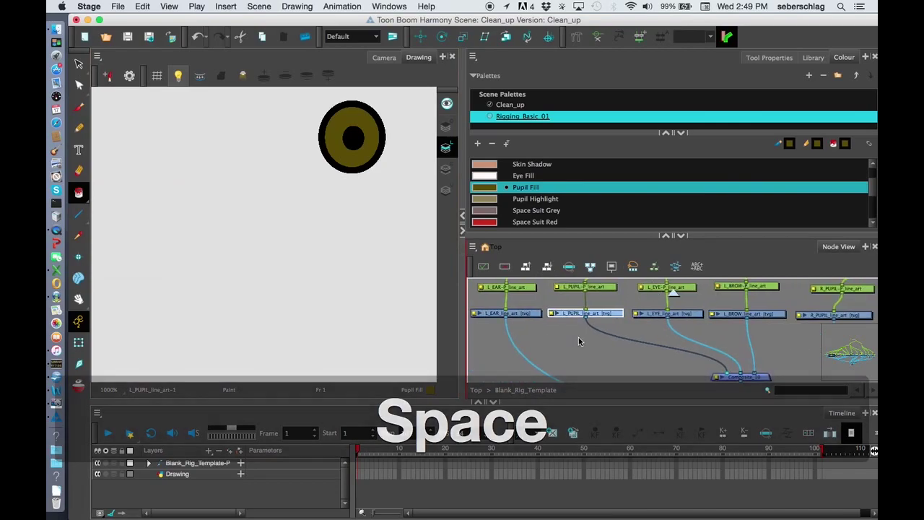
pyautogui.click(677, 315)
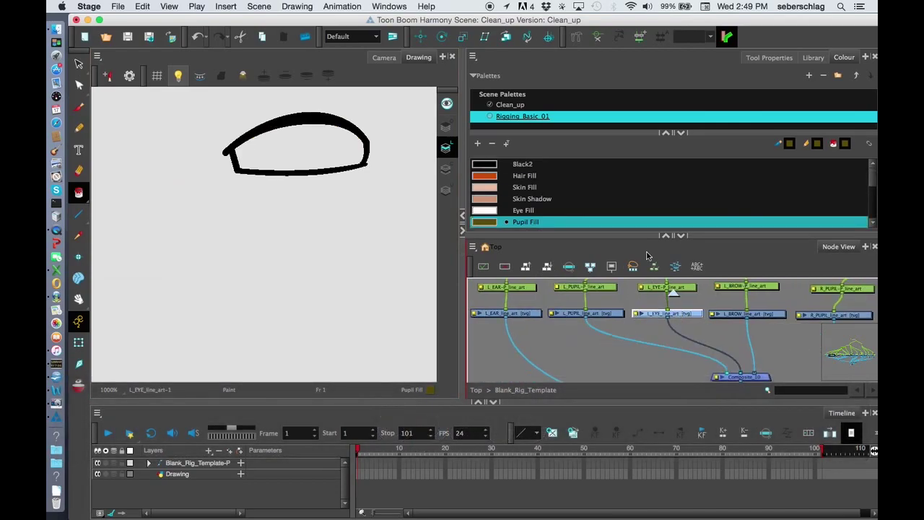
pyautogui.click(490, 212)
pyautogui.click(331, 149)
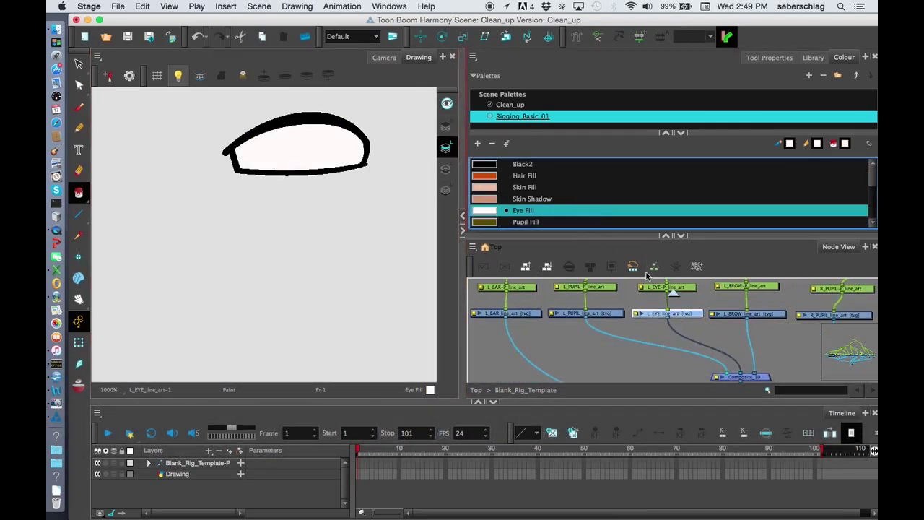
# Step: Check the L_BROW_line_art drawing, and paint the ring around the pupil in R_PUPIL_line_art with the Pupil Fill colour
pyautogui.click(774, 314)
pyautogui.press('space')
pyautogui.moveTo(330, 171); pyautogui.dragTo(319, 283)
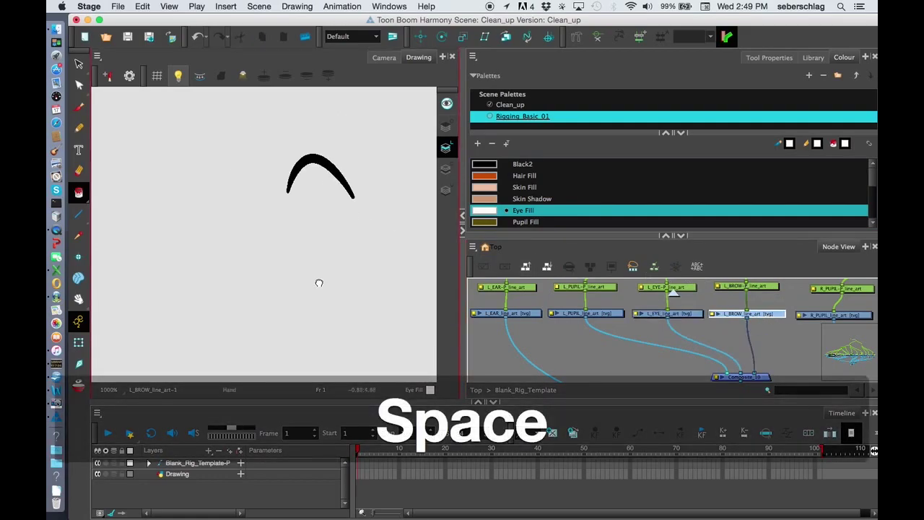
pyautogui.moveTo(744, 338); pyautogui.dragTo(546, 330)
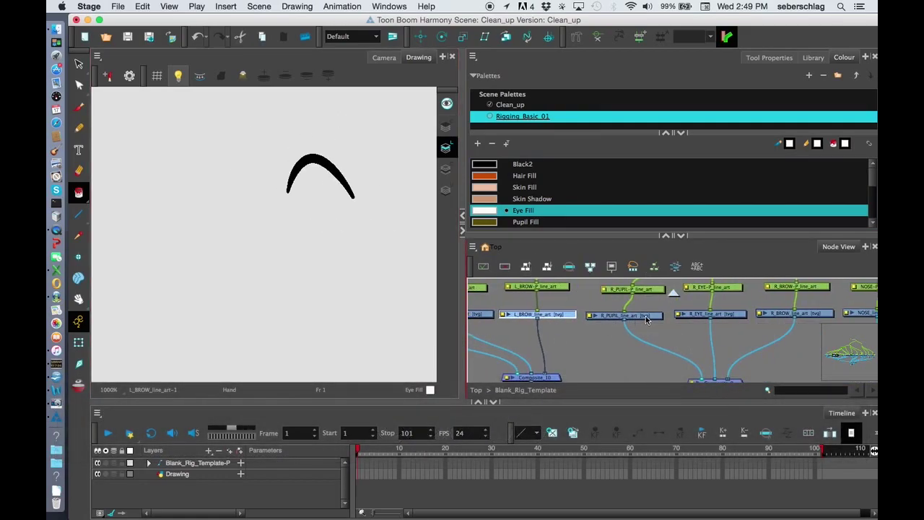
pyautogui.click(646, 320)
pyautogui.press('1')
pyautogui.press('space')
pyautogui.moveTo(310, 241); pyautogui.dragTo(275, 241)
pyautogui.click(483, 223)
pyautogui.press('2')
pyautogui.click(342, 240)
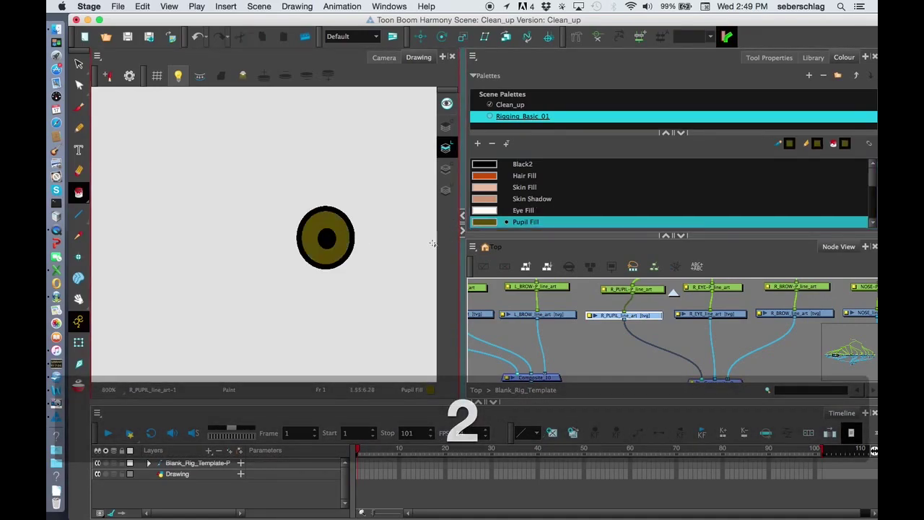
# Step: Paint the inside of the eye outline in R_EYE_line_art with the Eye Fill colour, and check the R_BROW_line_art drawing
pyautogui.click(740, 315)
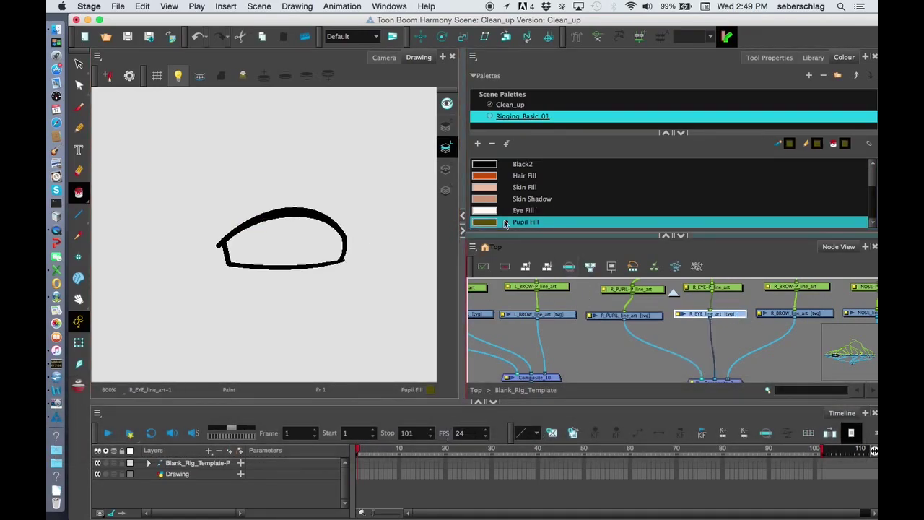
pyautogui.click(523, 210)
pyautogui.click(325, 247)
pyautogui.press('space')
pyautogui.moveTo(648, 327); pyautogui.dragTo(515, 329)
pyautogui.click(683, 318)
# Step: Show the strokes in the NOSE_line_art drawing and close the nose's open underside with an invisible Stroke curve joining both outline ends
pyautogui.press('space')
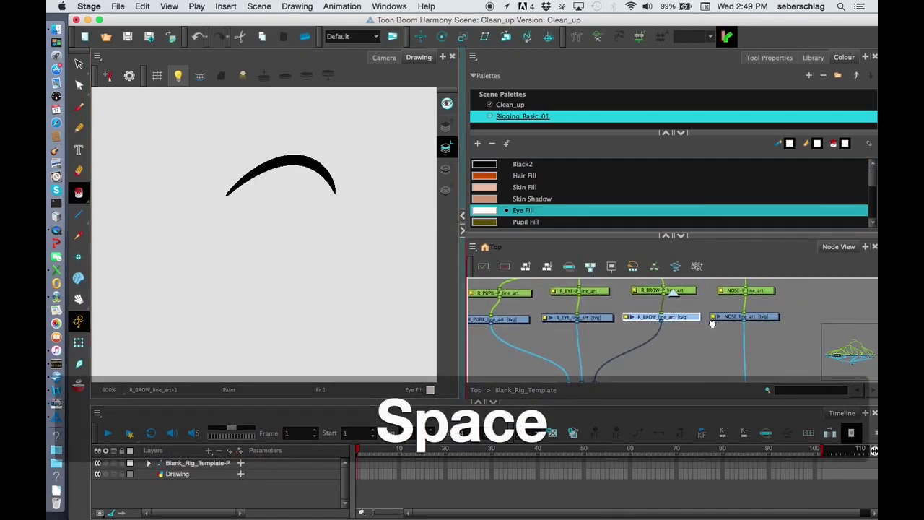
pyautogui.moveTo(724, 322); pyautogui.dragTo(635, 324)
pyautogui.click(676, 319)
pyautogui.scroll(2, 200, 300)
pyautogui.press('space')
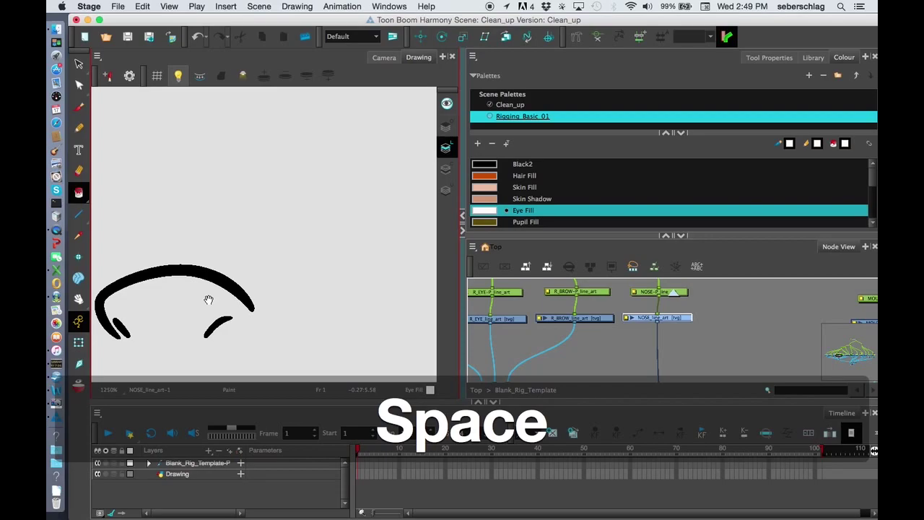
pyautogui.moveTo(208, 299); pyautogui.dragTo(293, 238)
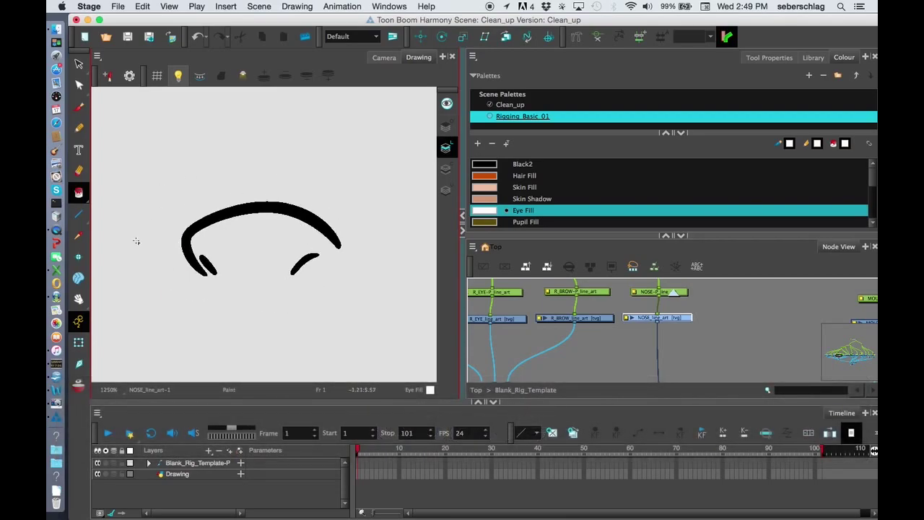
pyautogui.press('k')
pyautogui.press('2')
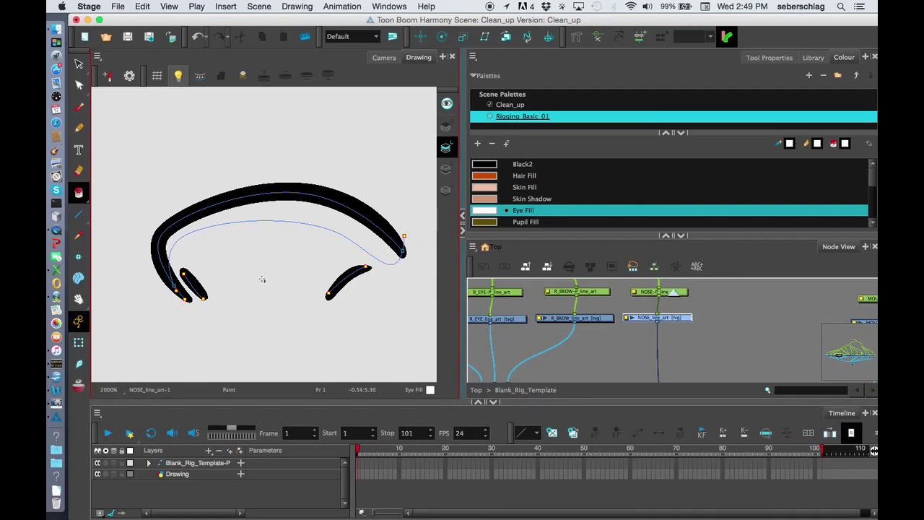
pyautogui.click(79, 192)
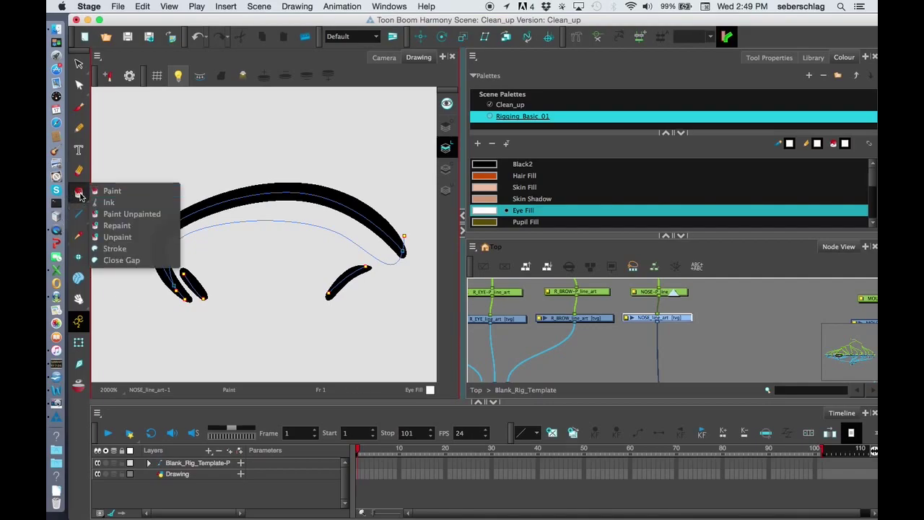
pyautogui.click(116, 248)
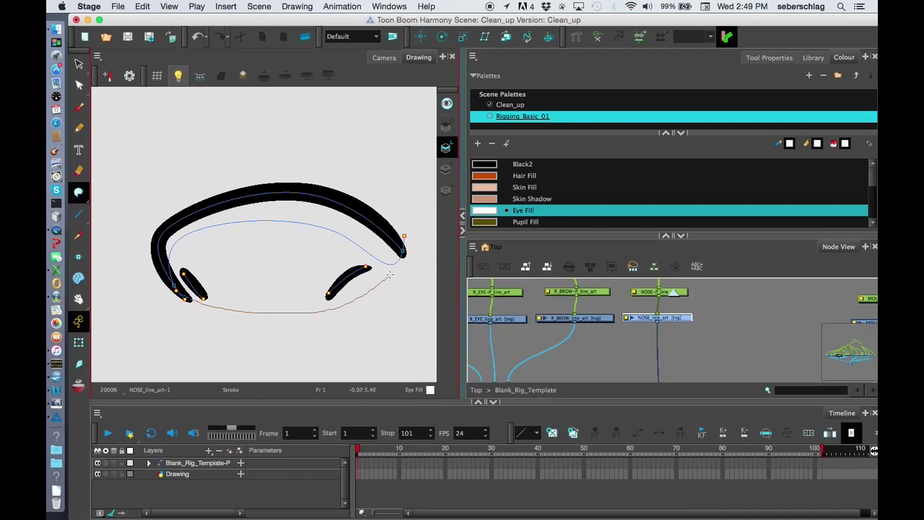
pyautogui.moveTo(396, 238); pyautogui.dragTo(387, 231)
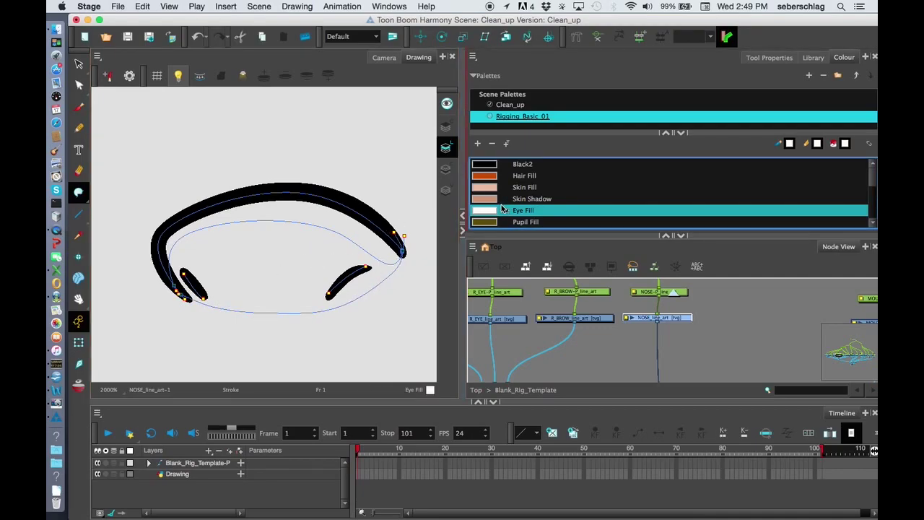
# Step: Paint the band under the nose's upper outline with Skin Shadow and the rest of the nose with Skin Fill
pyautogui.click(491, 199)
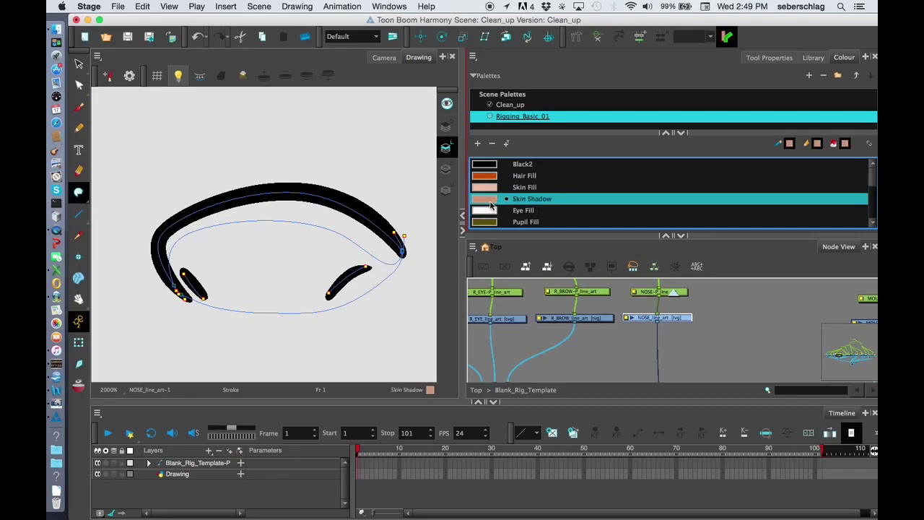
pyautogui.click(330, 216)
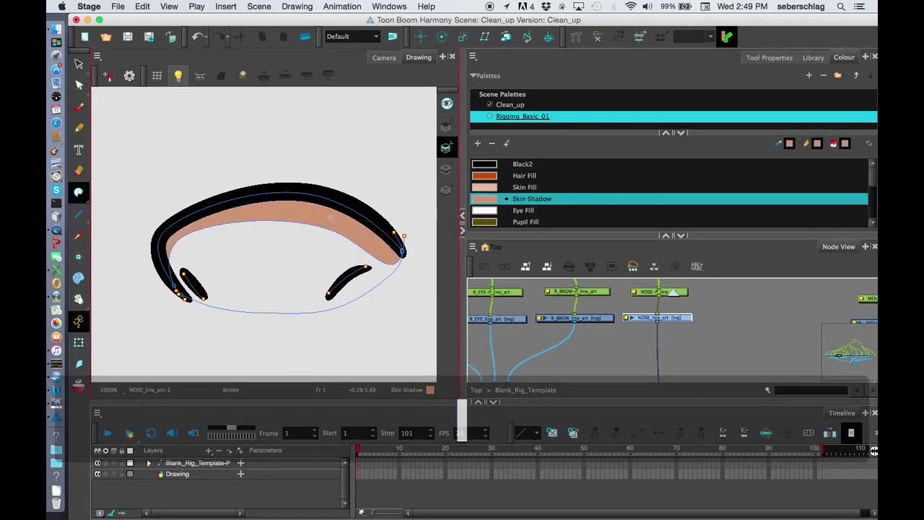
pyautogui.click(491, 188)
pyautogui.click(313, 262)
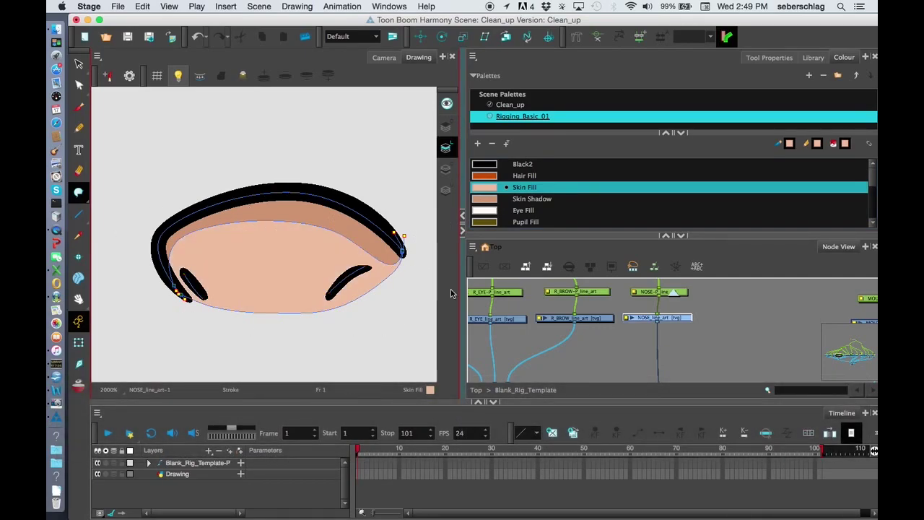
# Step: Examine the mouth line in the MOUTH_line_art drawing with its strokes hidden
pyautogui.press('space')
pyautogui.moveTo(821, 338); pyautogui.dragTo(530, 338)
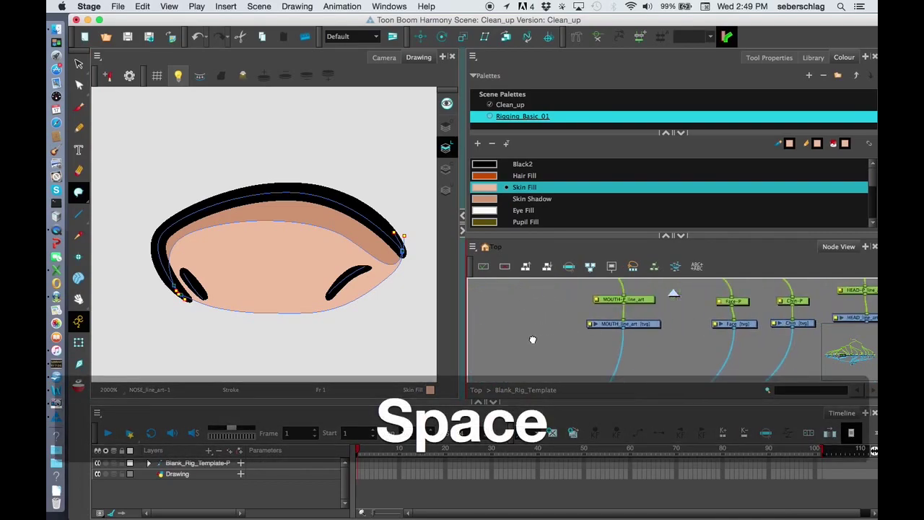
pyautogui.click(626, 325)
pyautogui.press('1')
pyautogui.press('1')
pyautogui.press('1')
pyautogui.press('space')
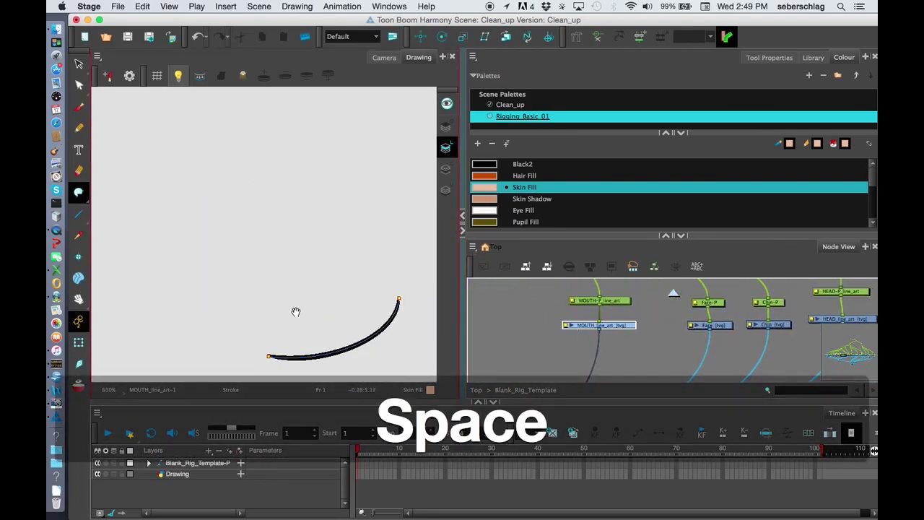
pyautogui.moveTo(294, 307); pyautogui.dragTo(268, 255)
pyautogui.press('k')
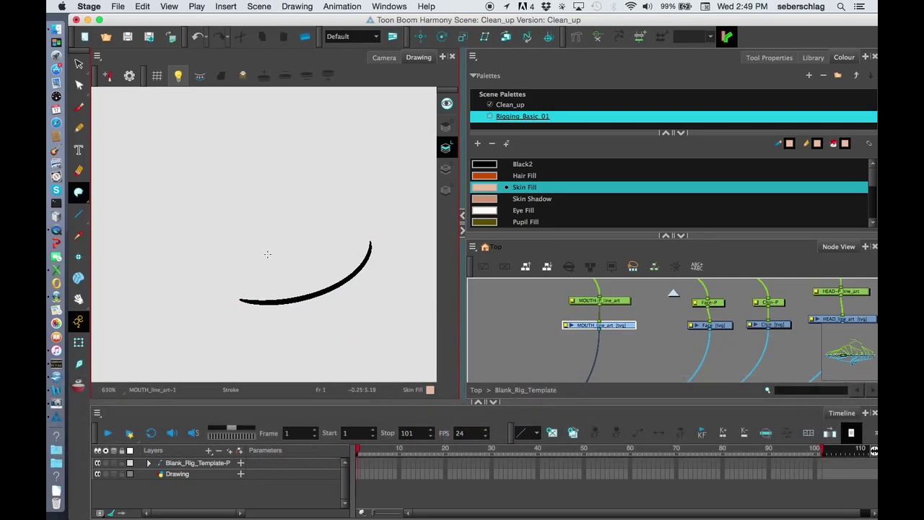
# Step: Show the strokes again and paint the whole Face drawing with the Skin Fill colour
pyautogui.press('k')
pyautogui.click(724, 325)
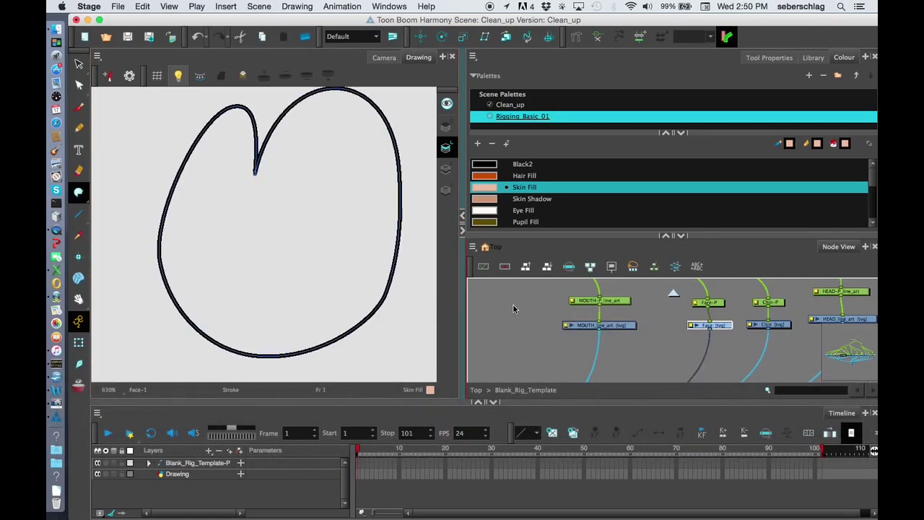
pyautogui.click(277, 255)
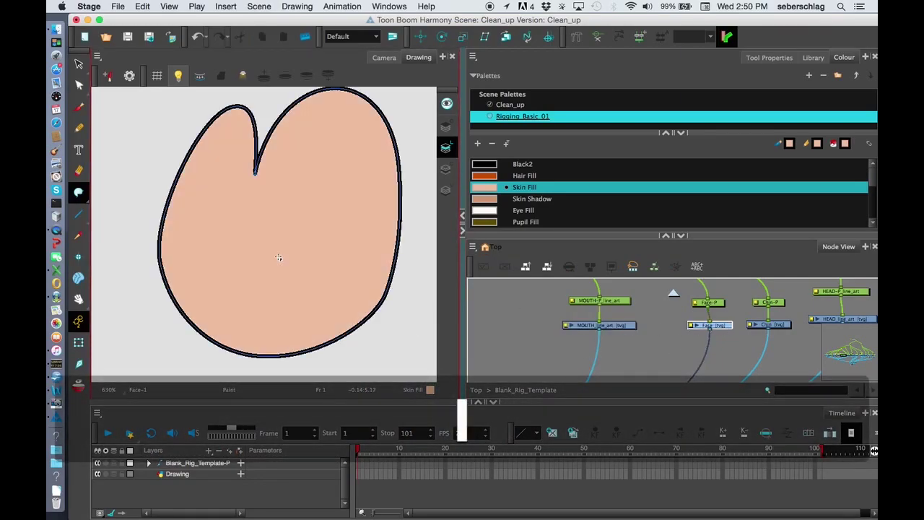
# Step: Paint the area below the chin line in the Chin drawing with the Skin Shadow colour
pyautogui.click(780, 324)
pyautogui.press('space')
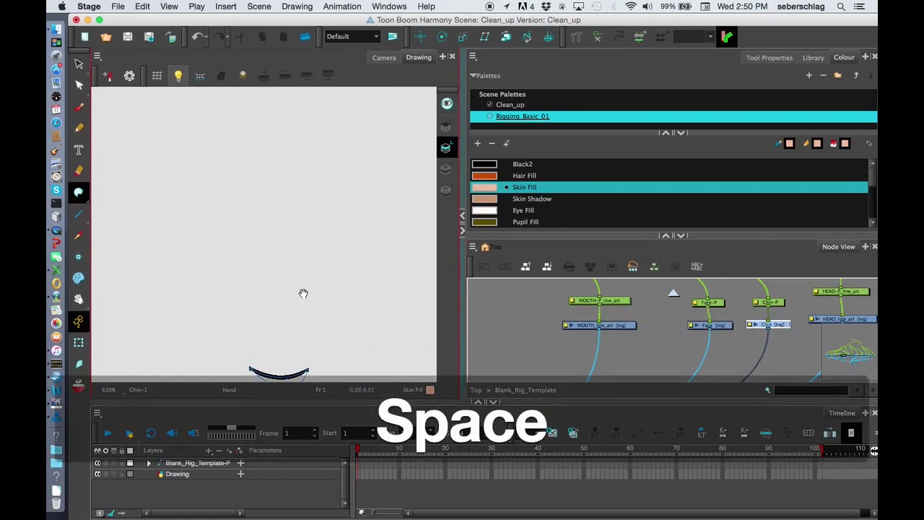
pyautogui.moveTo(303, 294); pyautogui.dragTo(337, 223)
pyautogui.click(497, 204)
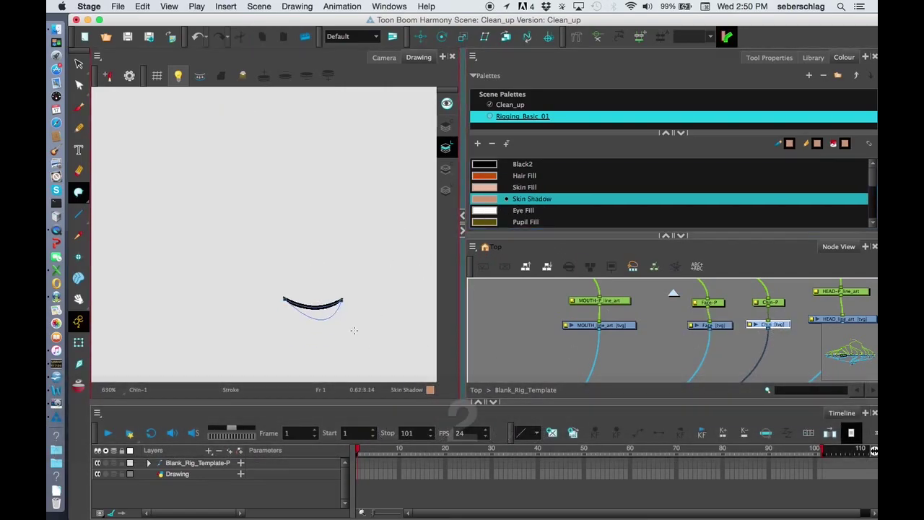
pyautogui.press('2')
pyautogui.click(321, 306)
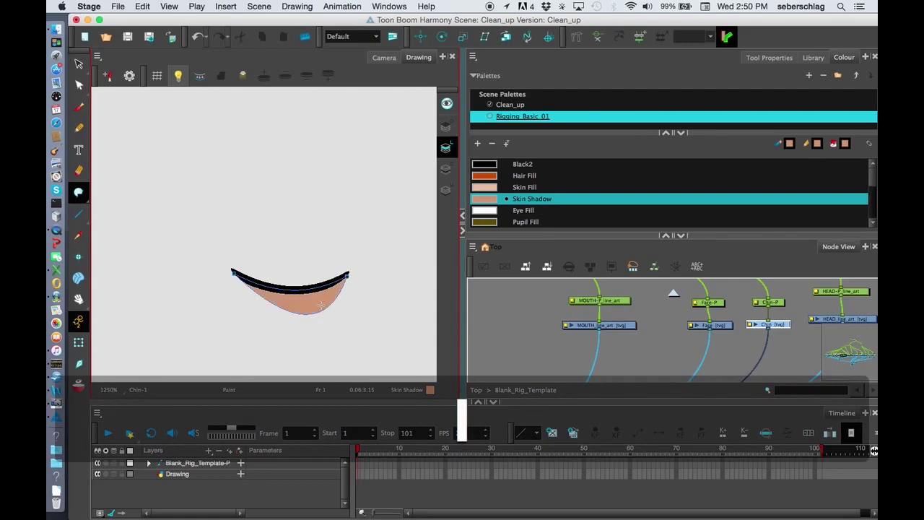
# Step: Paint the inside of the HEAD_line_art outline with the Space Suit Grey colour
pyautogui.press('space')
pyautogui.moveTo(856, 323); pyautogui.dragTo(664, 323)
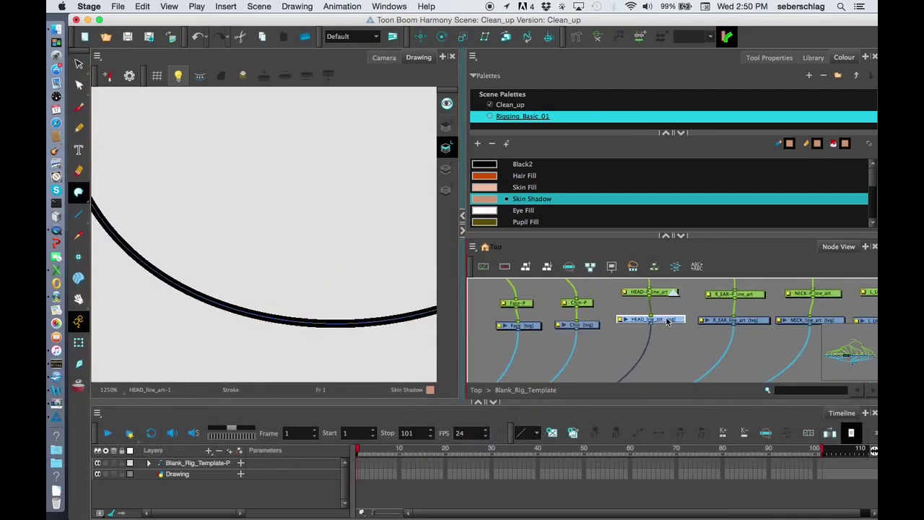
pyautogui.press('1')
pyautogui.press('1')
pyautogui.press('1')
pyautogui.press('1')
pyautogui.press('1')
pyautogui.press('1')
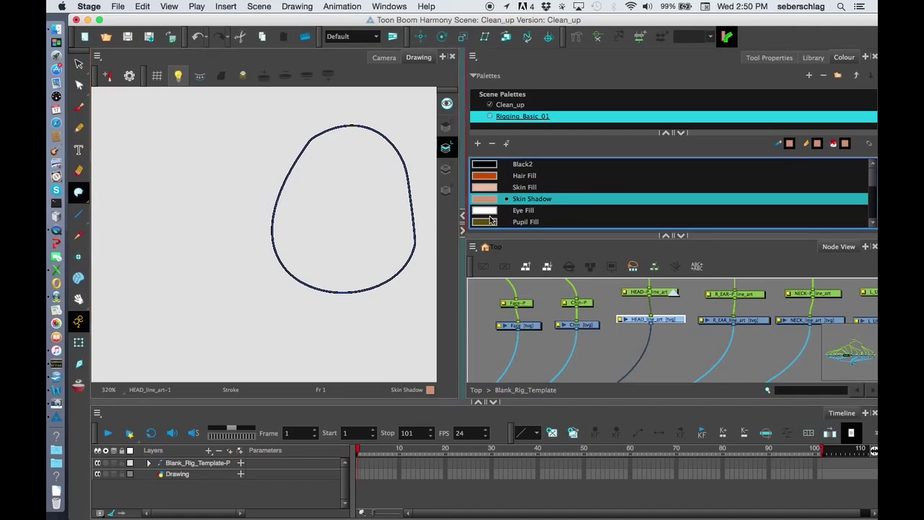
pyautogui.scroll(-5, 515, 218)
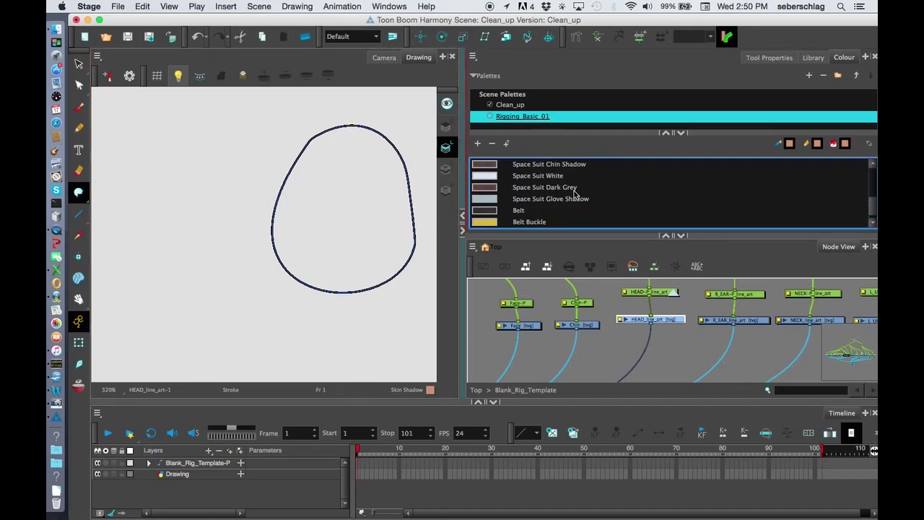
pyautogui.scroll(2, 556, 203)
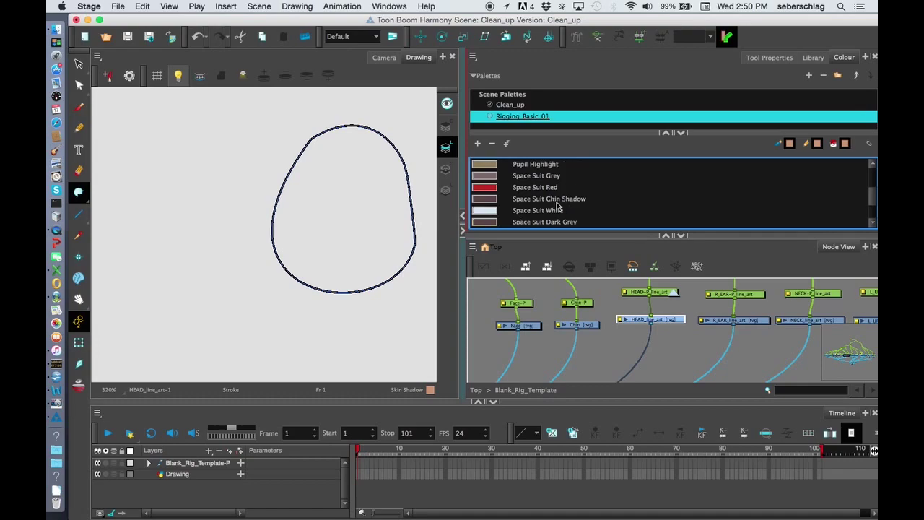
pyautogui.click(543, 176)
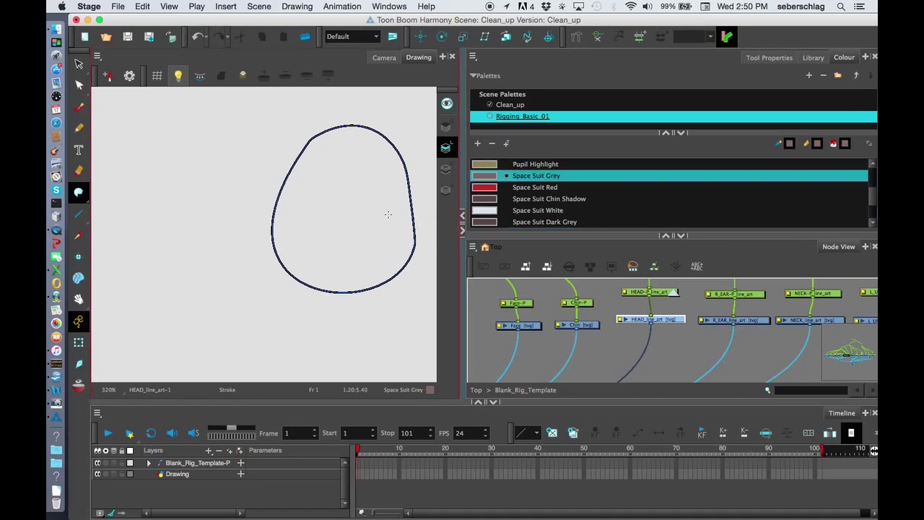
pyautogui.click(387, 212)
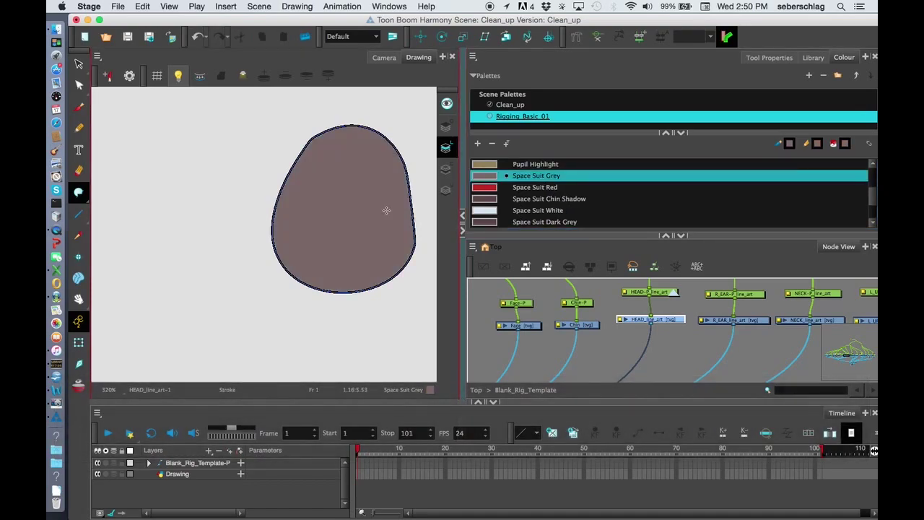
# Step: Paint the main skin area of the R_EAR_line_art drawing with the Skin Fill colour
pyautogui.click(750, 323)
pyautogui.press('space')
pyautogui.moveTo(347, 293); pyautogui.dragTo(262, 308)
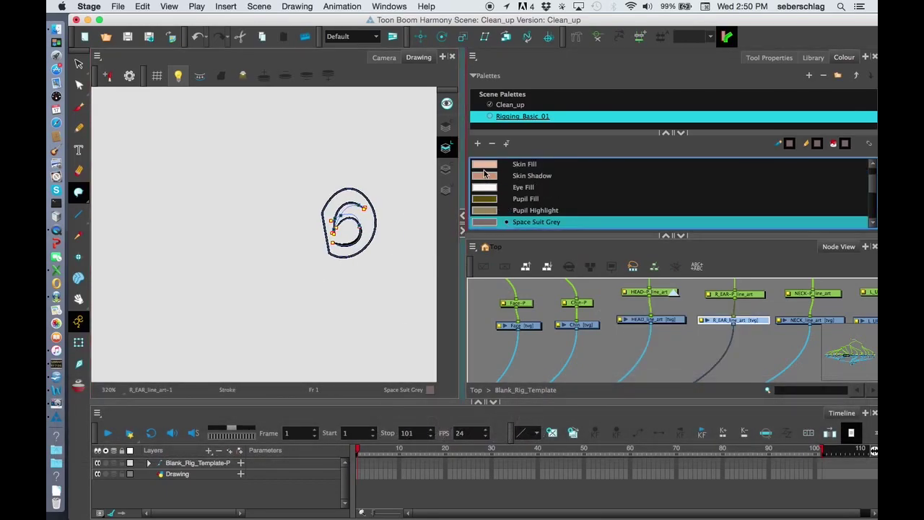
pyautogui.doubleClick(484, 170)
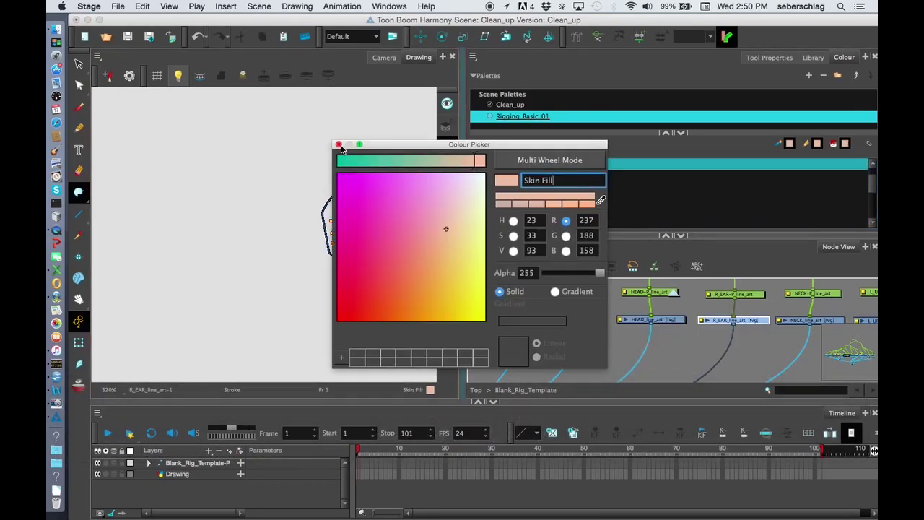
pyautogui.click(339, 145)
pyautogui.press('2')
pyautogui.press('2')
pyautogui.press('2')
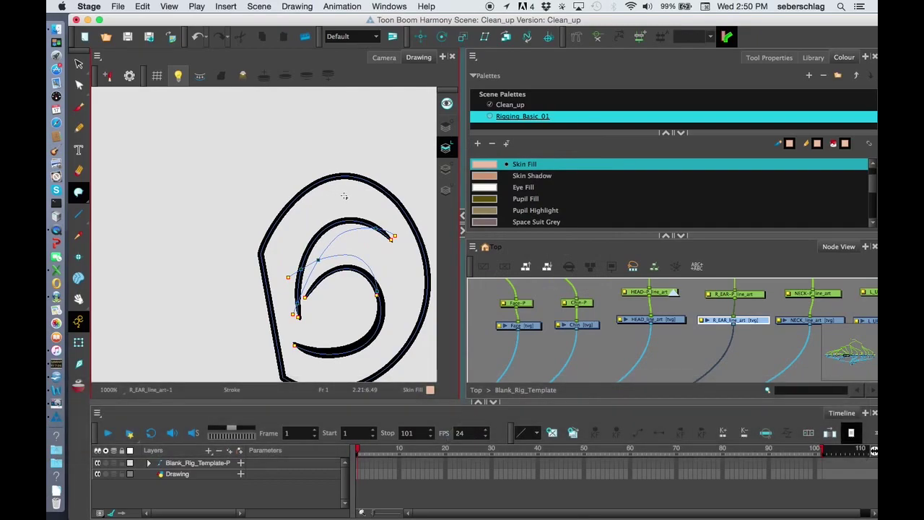
pyautogui.click(343, 195)
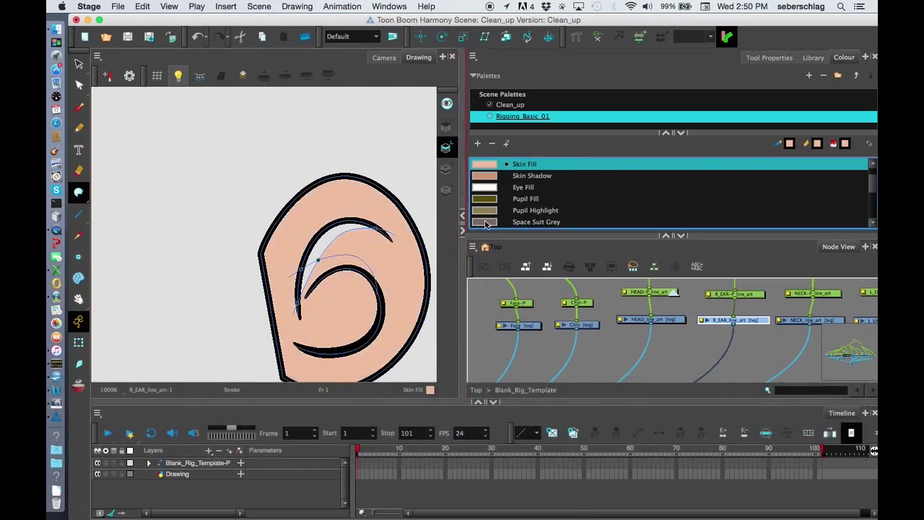
# Step: Choose the Skin Shadow colour and close the gap between the lower ends of the two inner ear curves with Close Gap
pyautogui.click(490, 177)
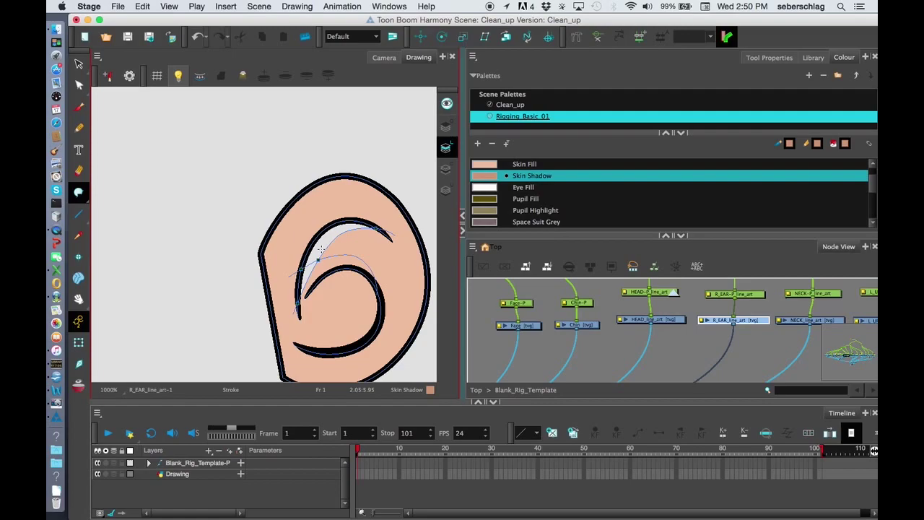
pyautogui.press('2')
pyautogui.press('2')
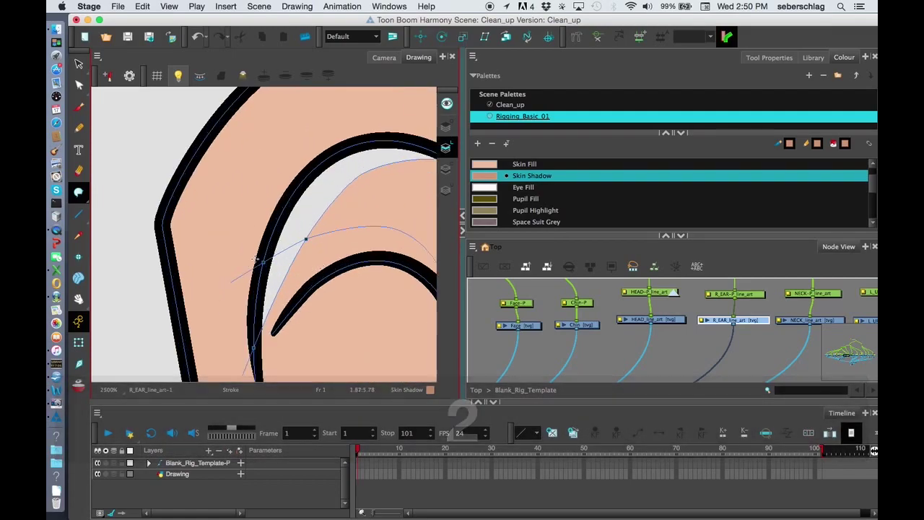
pyautogui.press('c')
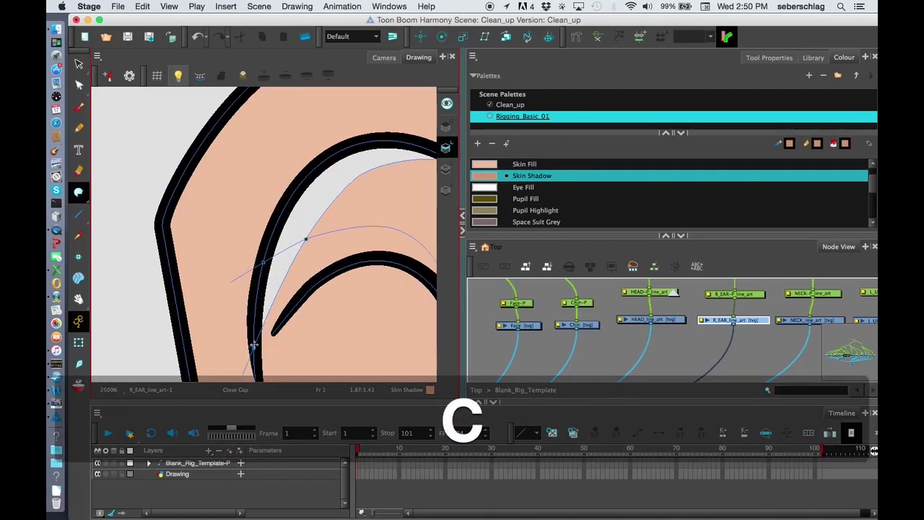
pyautogui.press('space')
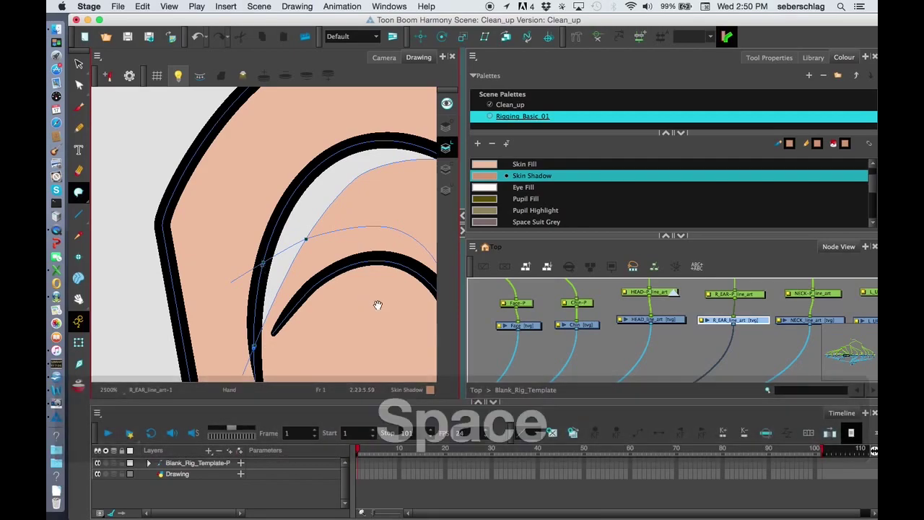
pyautogui.moveTo(378, 306); pyautogui.dragTo(344, 254)
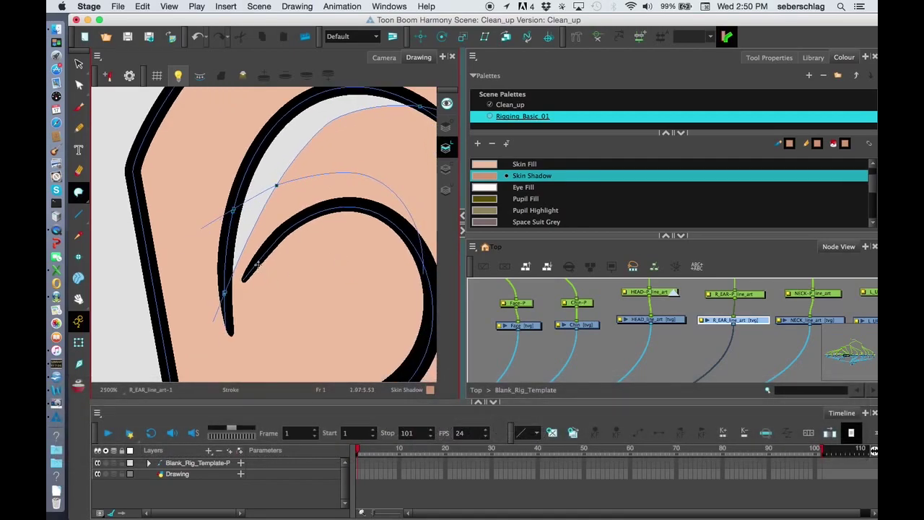
pyautogui.press('c')
pyautogui.moveTo(214, 300); pyautogui.dragTo(206, 307)
# Step: Paint the shadow areas along the two inner ear curves with the Skin Shadow colour
pyautogui.moveTo(78, 192); pyautogui.dragTo(108, 188)
pyautogui.click(290, 212)
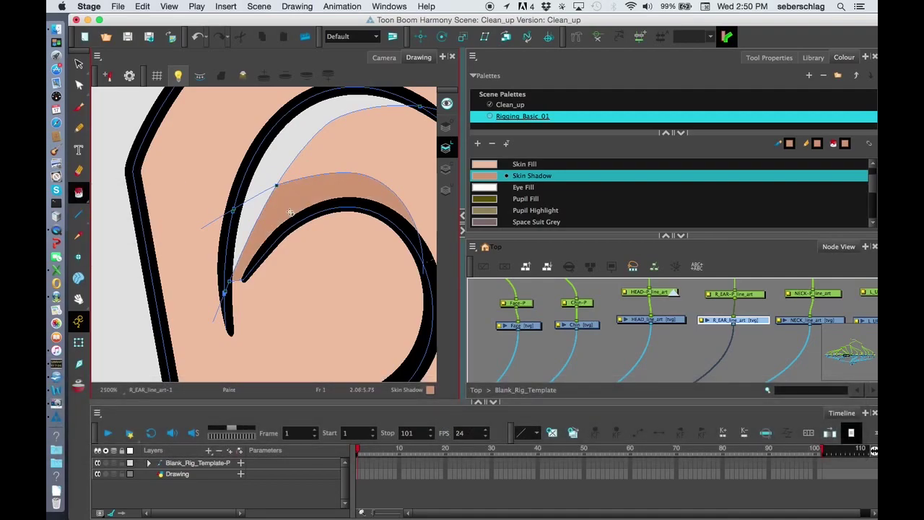
pyautogui.click(233, 232)
pyautogui.press('super+z')
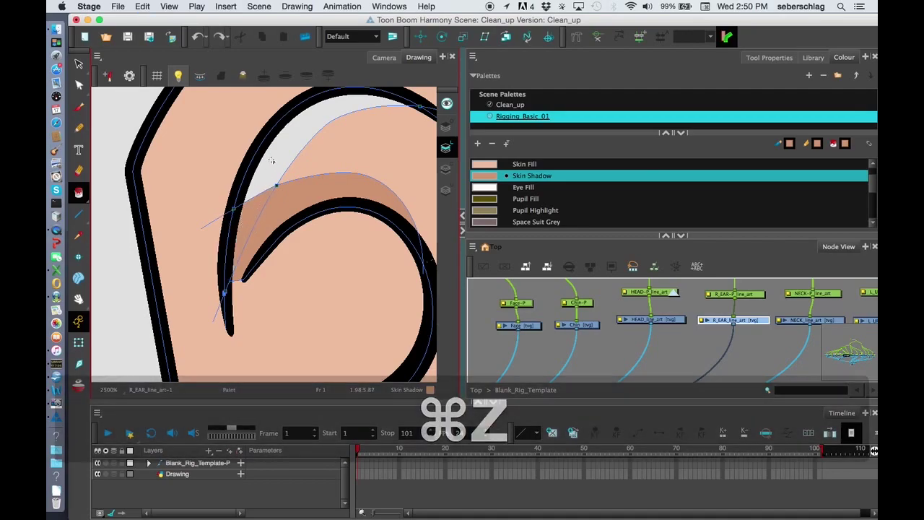
pyautogui.click(295, 175)
pyautogui.press('1')
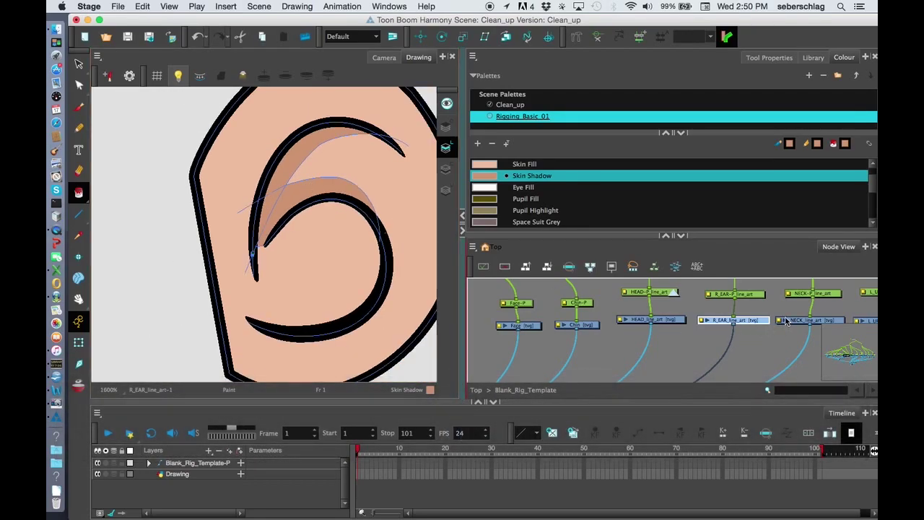
# Step: Paint the inside of the NECK_line_art outline with the Skin Shadow colour
pyautogui.click(792, 322)
pyautogui.press('space')
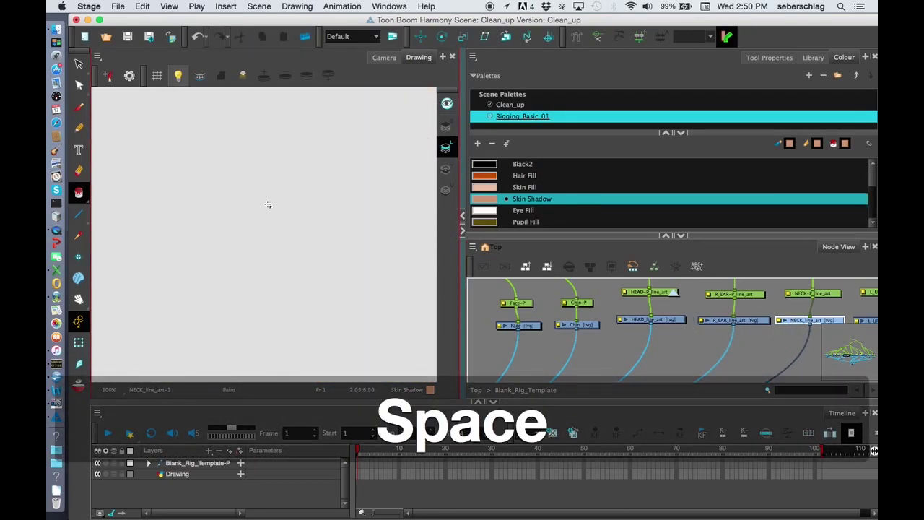
pyautogui.press('1')
pyautogui.press('1')
pyautogui.press('1')
pyautogui.press('1')
pyautogui.press('1')
pyautogui.press('c')
pyautogui.press('space')
pyautogui.moveTo(264, 279); pyautogui.dragTo(352, 282)
pyautogui.press('2')
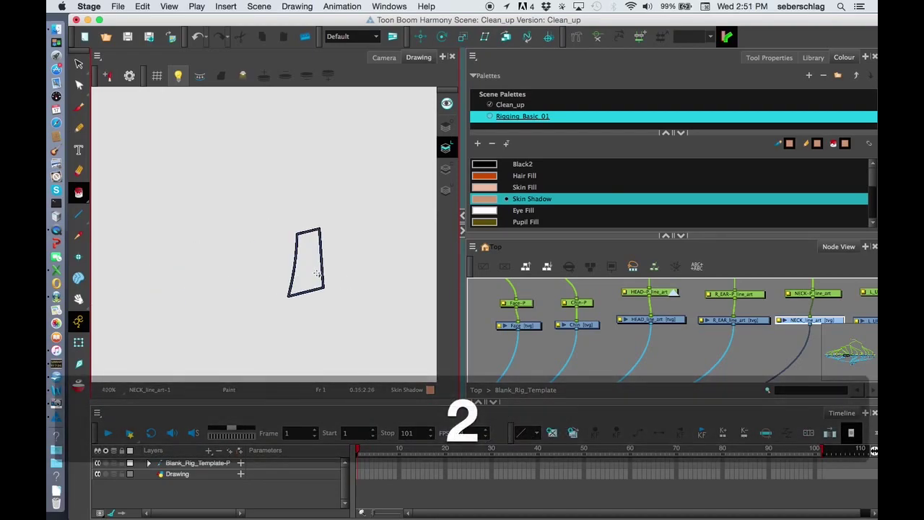
pyautogui.click(304, 261)
# Step: Repaint the inside of the NECK_line_art outline with the Space Suit Grey colour
pyautogui.click(509, 201)
pyautogui.scroll(-3, 509, 206)
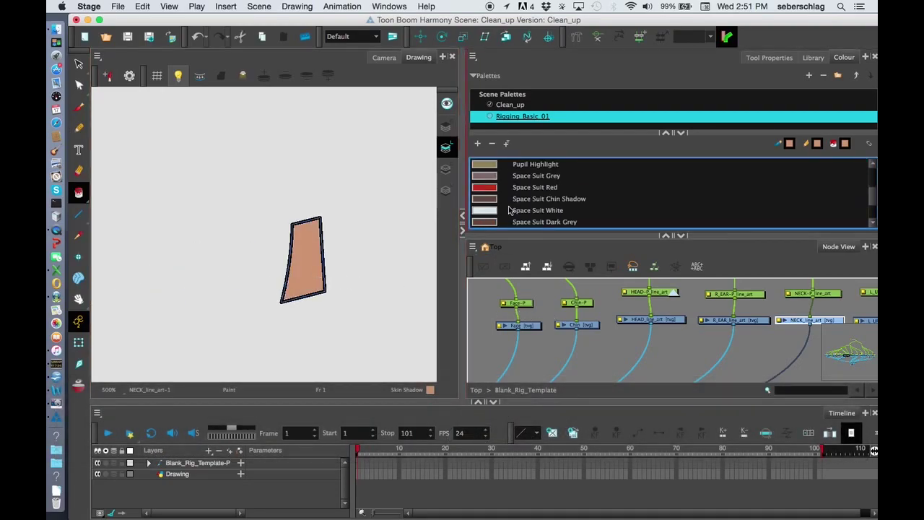
pyautogui.click(490, 178)
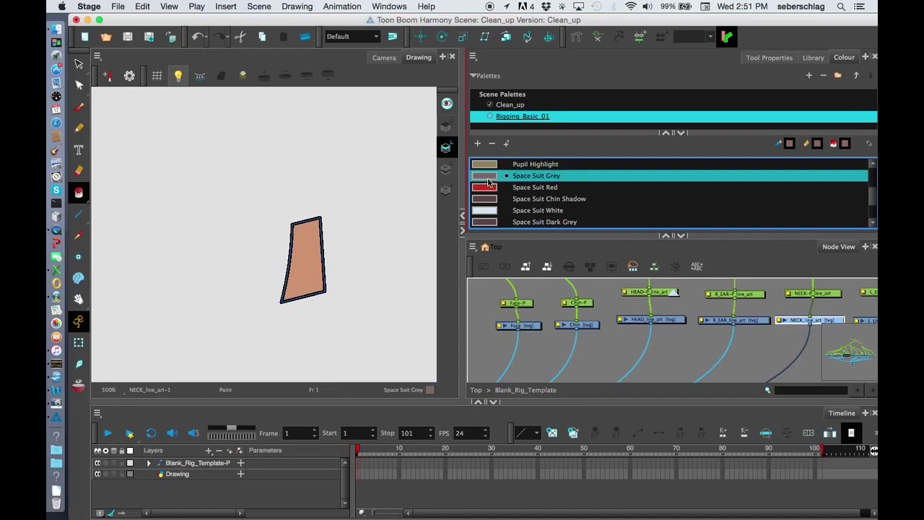
pyautogui.click(310, 267)
# Step: Open the L_UPPER_ARM_line_art drawing and examine the small circle between its two arm sections
pyautogui.press('space')
pyautogui.moveTo(761, 360); pyautogui.dragTo(511, 360)
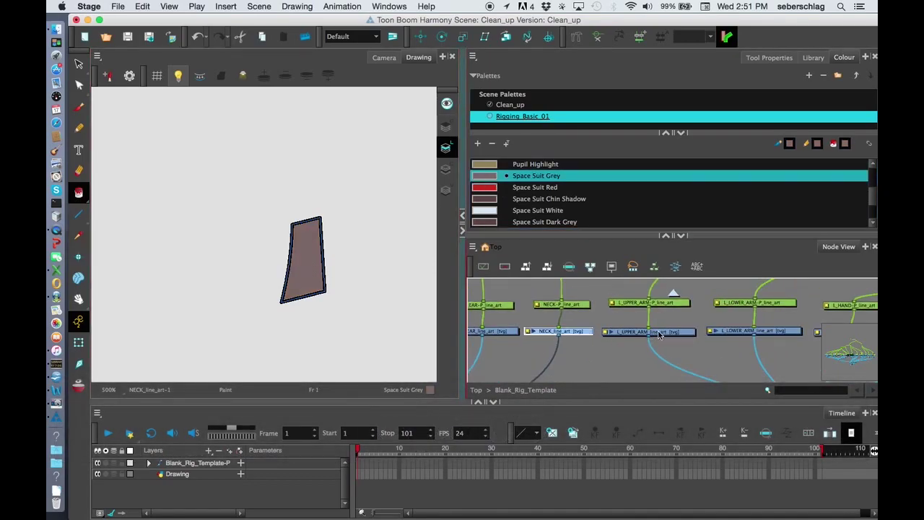
pyautogui.click(649, 332)
pyautogui.press('1')
pyautogui.press('space')
pyautogui.moveTo(261, 294); pyautogui.dragTo(356, 164)
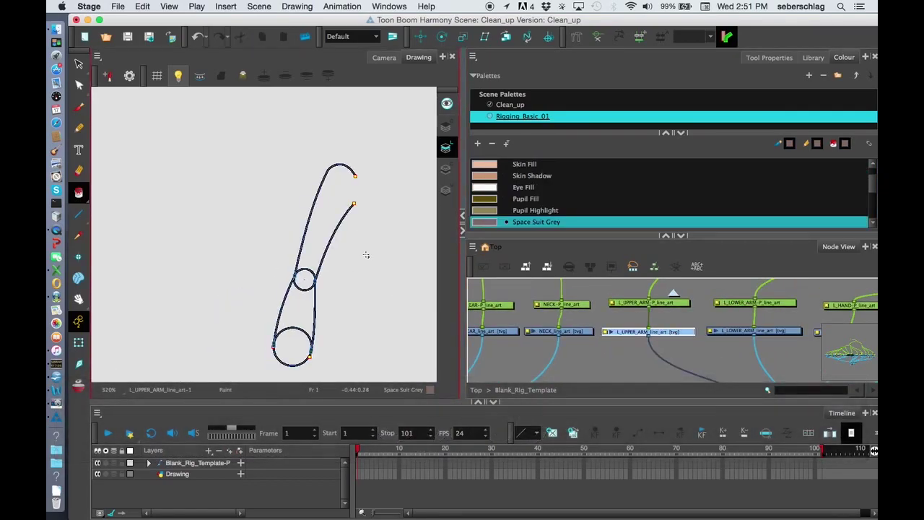
pyautogui.press('2')
pyautogui.press('2')
pyautogui.press('space')
pyautogui.moveTo(338, 302); pyautogui.dragTo(322, 255)
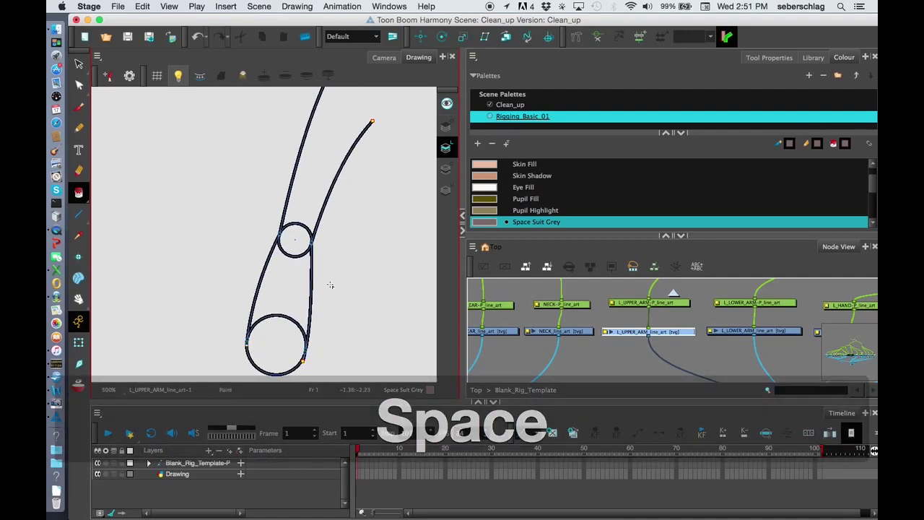
pyautogui.click(738, 331)
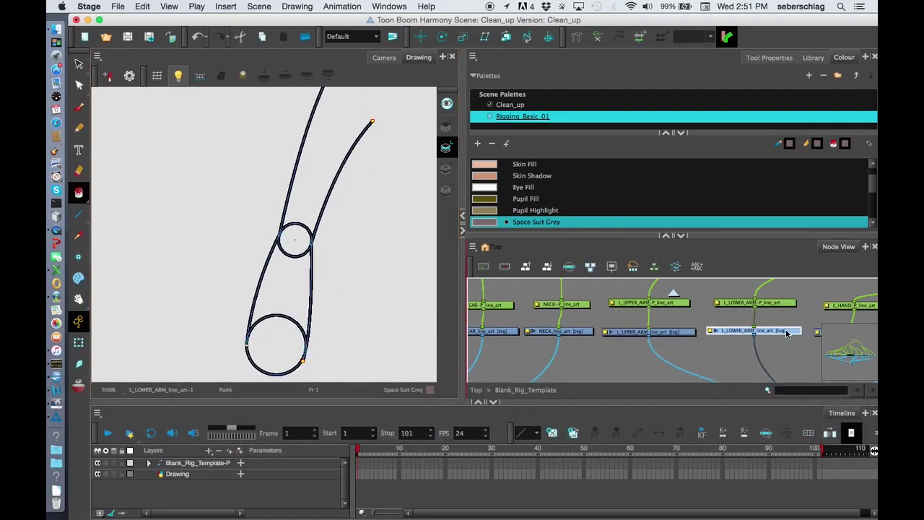
pyautogui.click(687, 332)
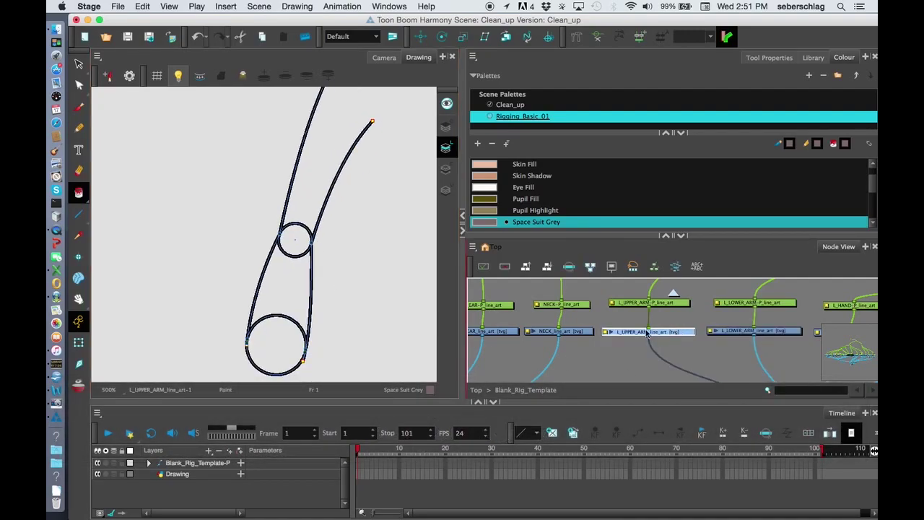
# Step: Delete the stray dot inside the small circle of the L_UPPER_ARM_line_art drawing
pyautogui.click(81, 65)
pyautogui.press('2')
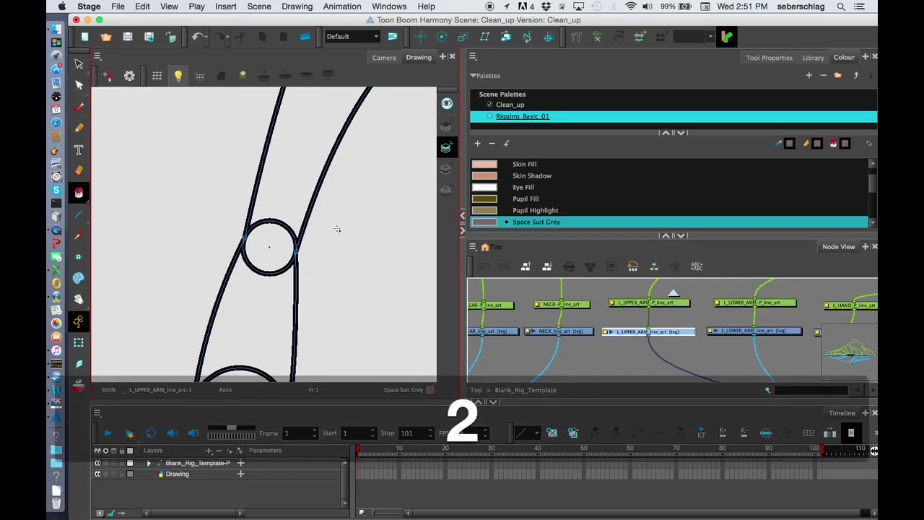
pyautogui.press('1')
pyautogui.click(78, 64)
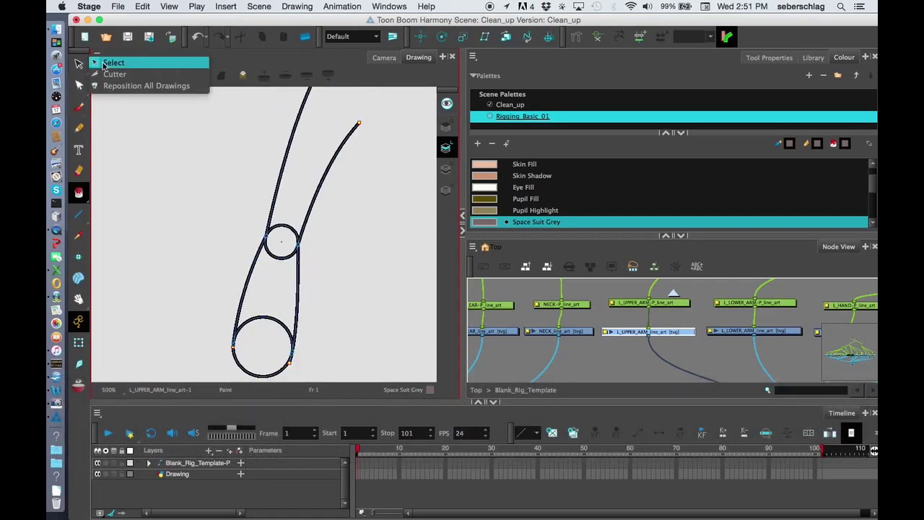
pyautogui.click(108, 62)
pyautogui.press('2')
# Step: Try a thick brush stroke in the Belt colour beside the arm lines and undo it
pyautogui.press('2')
pyautogui.press('2')
pyautogui.moveTo(303, 243); pyautogui.dragTo(307, 242)
pyautogui.press('BackSpace')
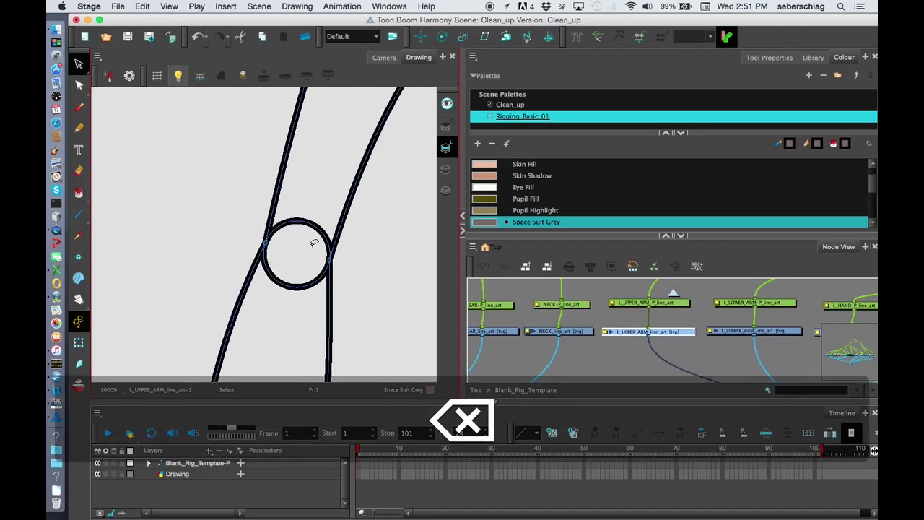
pyautogui.press('2')
pyautogui.press('2')
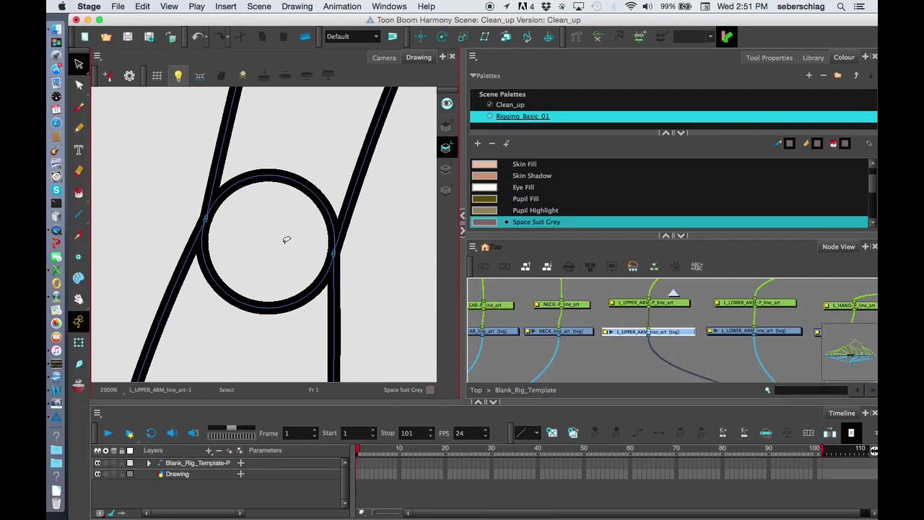
pyautogui.scroll(-3, 487, 206)
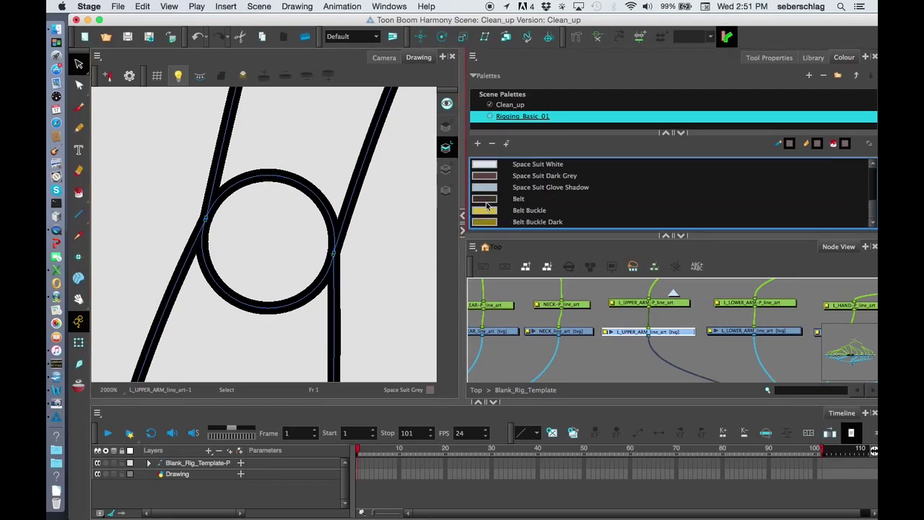
pyautogui.click(487, 202)
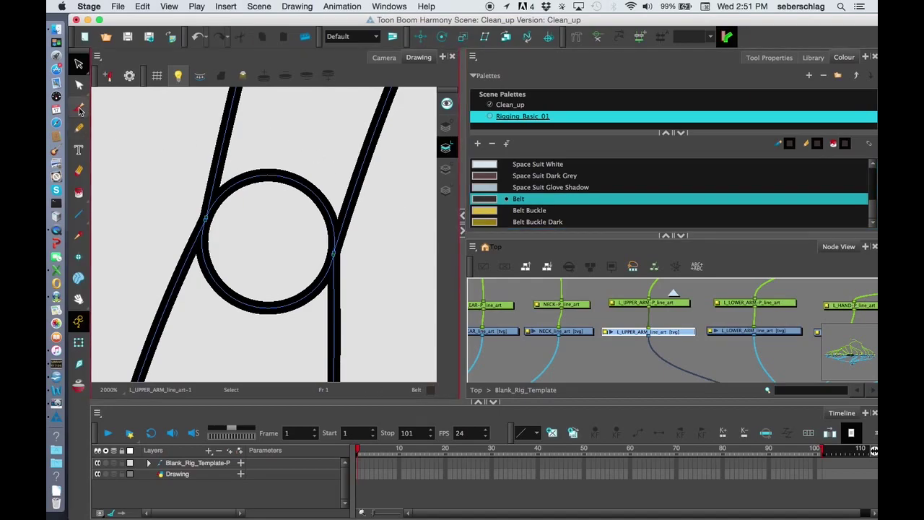
pyautogui.hotkey('alt', 'b')
pyautogui.moveTo(133, 130); pyautogui.dragTo(135, 205)
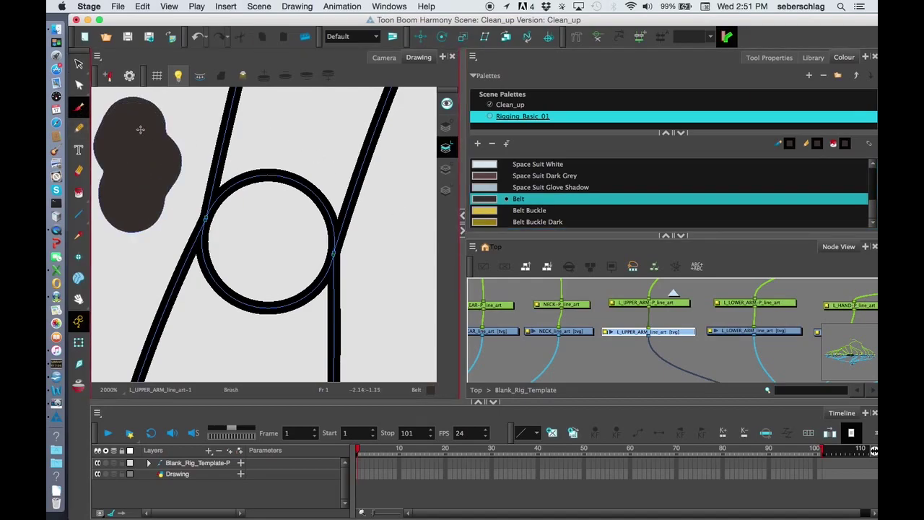
pyautogui.press('super+z')
# Step: Reduce the brush size, try a thin vertical stroke beside the arm lines and undo it
pyautogui.press('o')
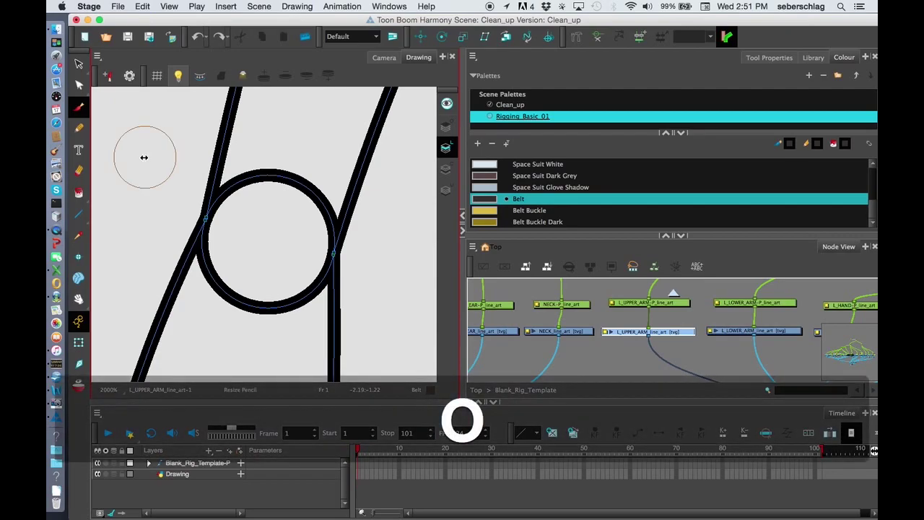
pyautogui.moveTo(135, 164); pyautogui.dragTo(116, 174)
pyautogui.moveTo(130, 139); pyautogui.dragTo(131, 238)
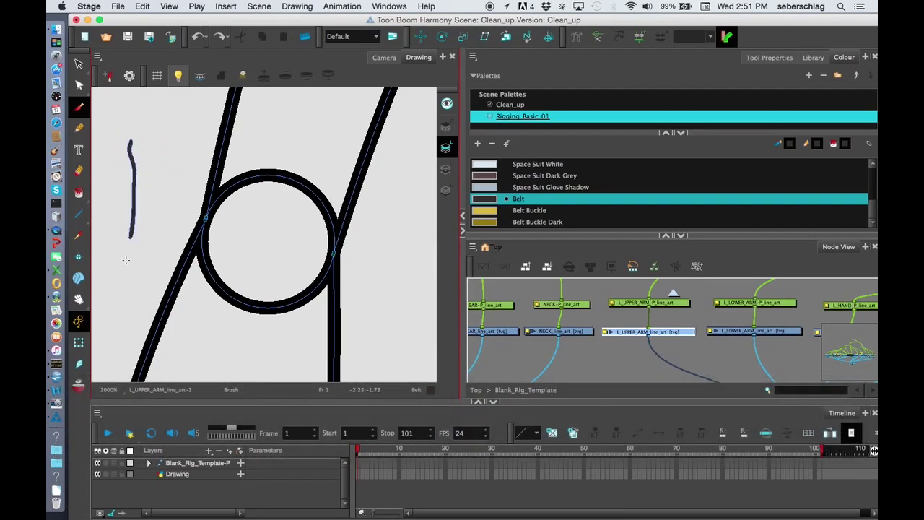
pyautogui.press('super+z')
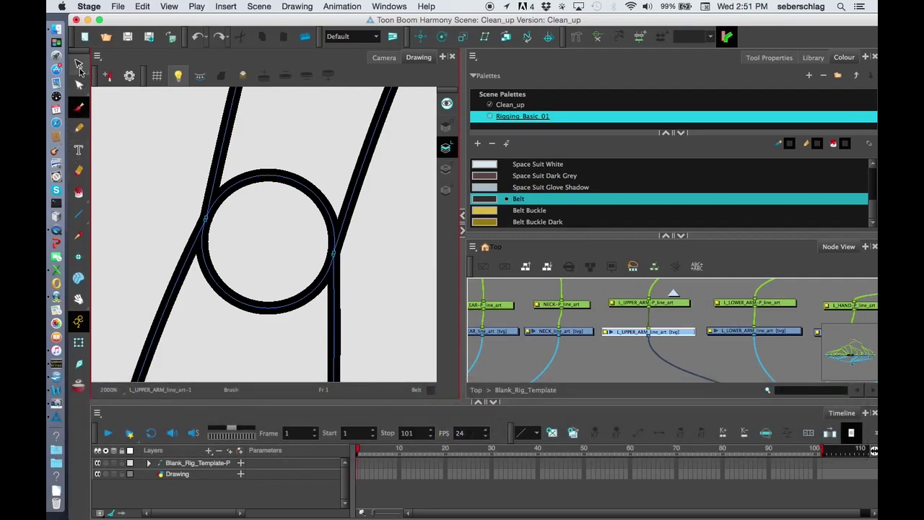
# Step: Select the small circle in the upper arm drawing and examine its centre at very high magnification
pyautogui.moveTo(79, 69); pyautogui.dragTo(94, 62)
pyautogui.click(267, 173)
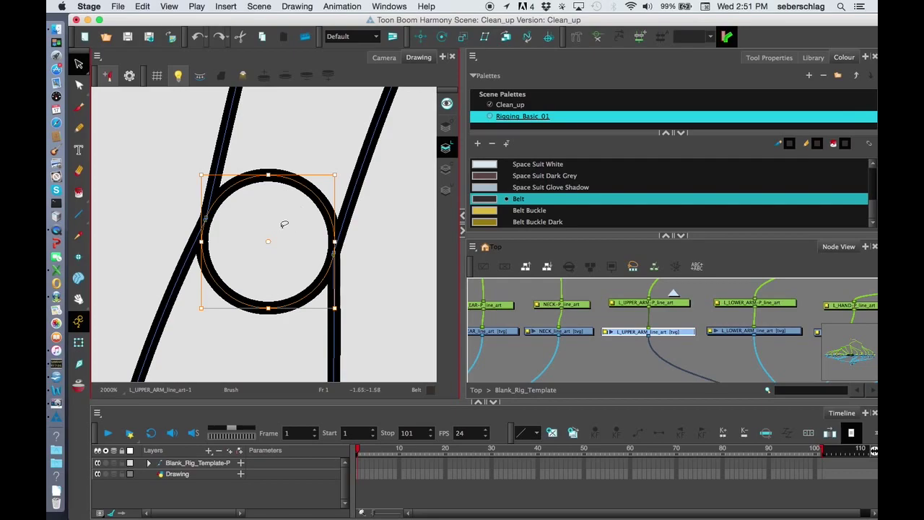
pyautogui.press('2')
pyautogui.press('2')
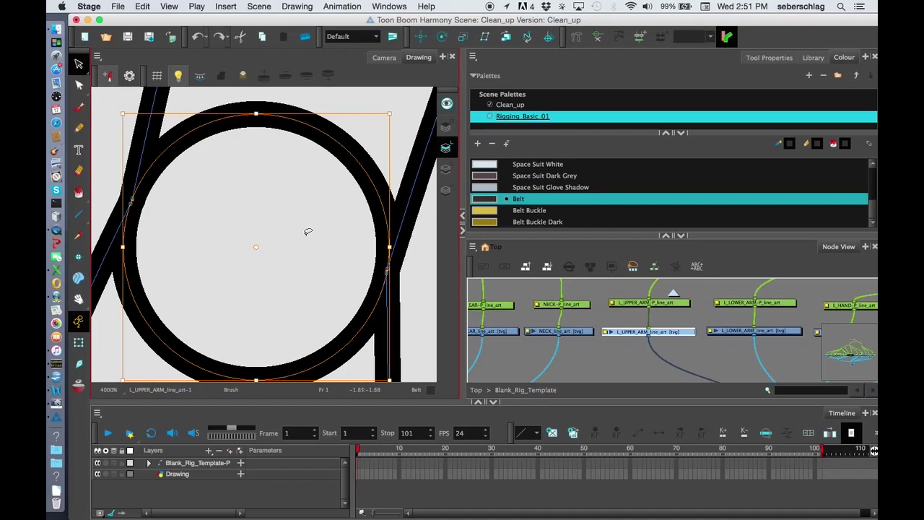
pyautogui.press('2')
pyautogui.press('2')
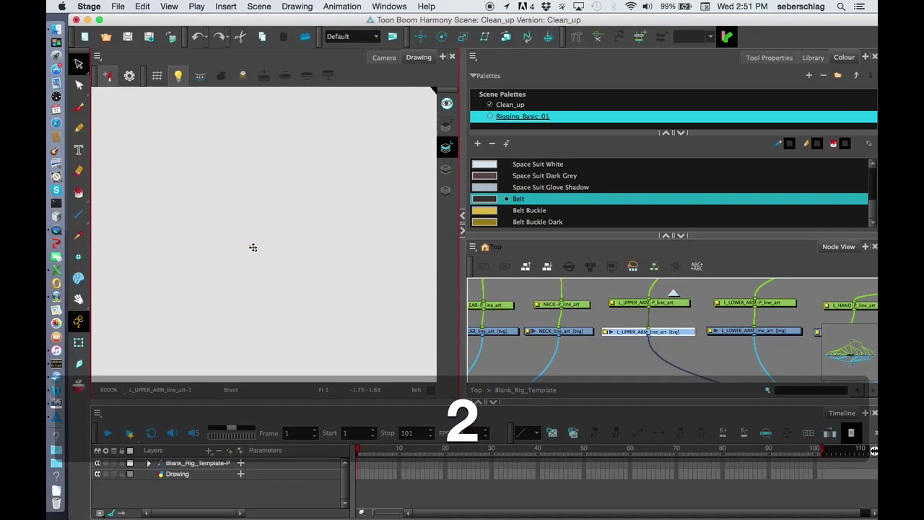
pyautogui.press('2')
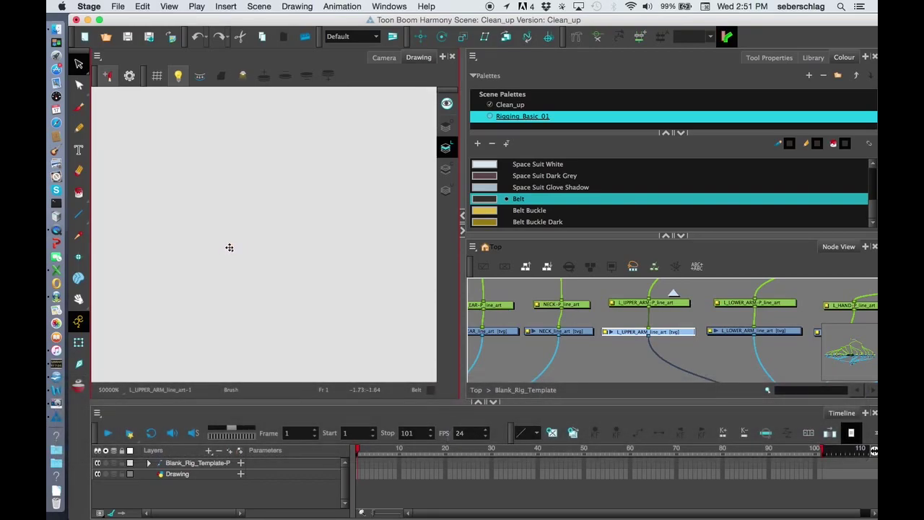
# Step: Paint a single brush dot in the Belt colour at the centre of the small circle in the upper arm drawing
pyautogui.hotkey('alt', 'b')
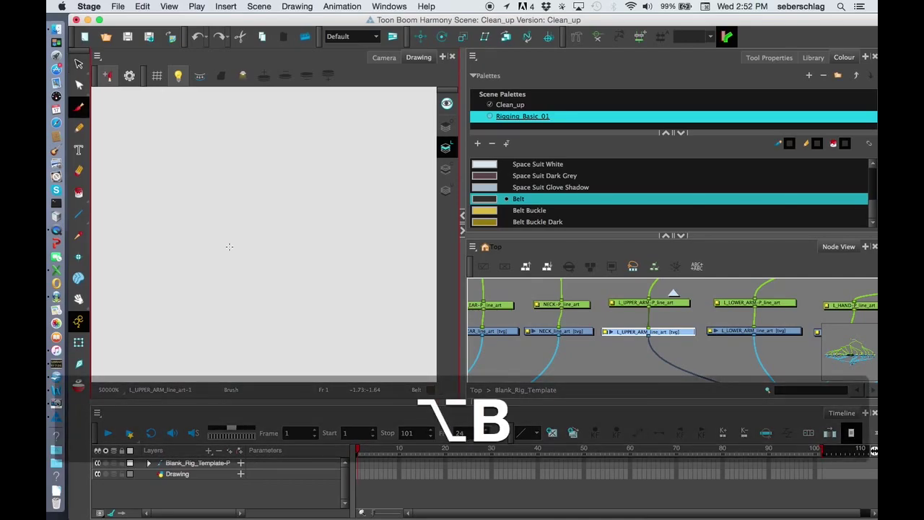
pyautogui.click(229, 247)
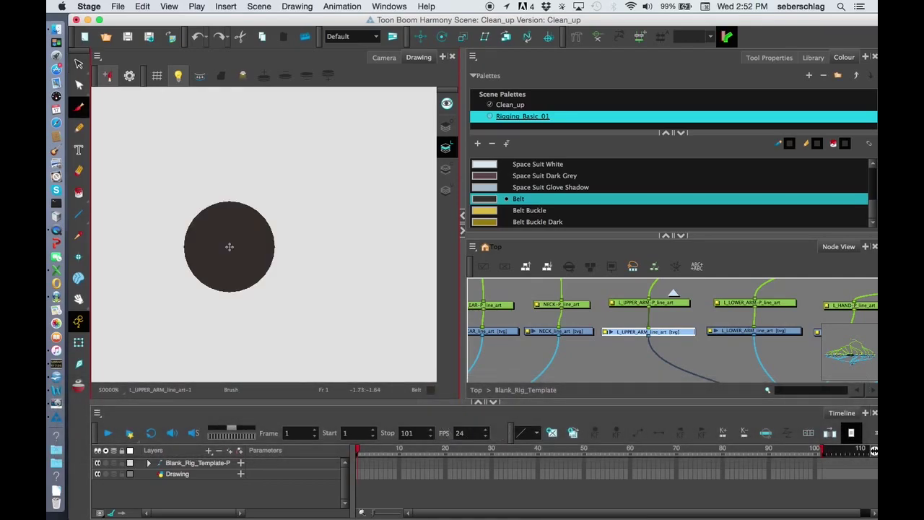
pyautogui.press('1')
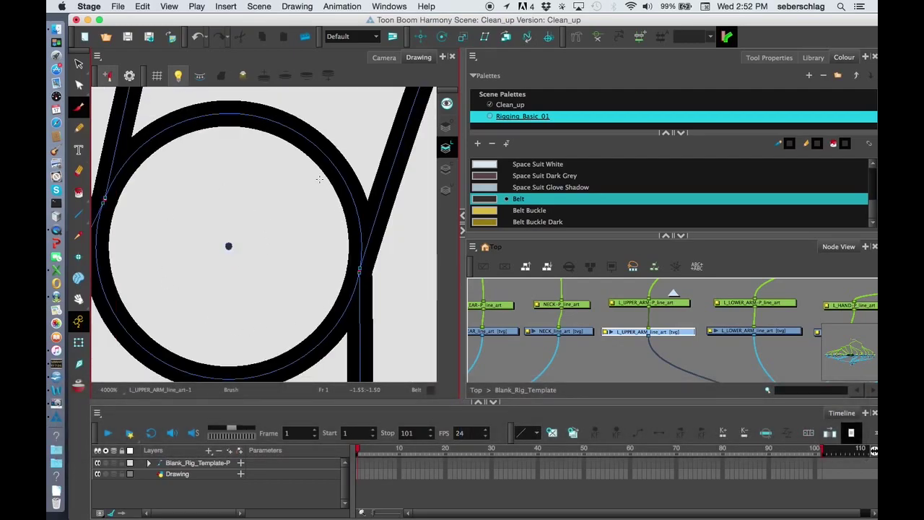
pyautogui.press('1')
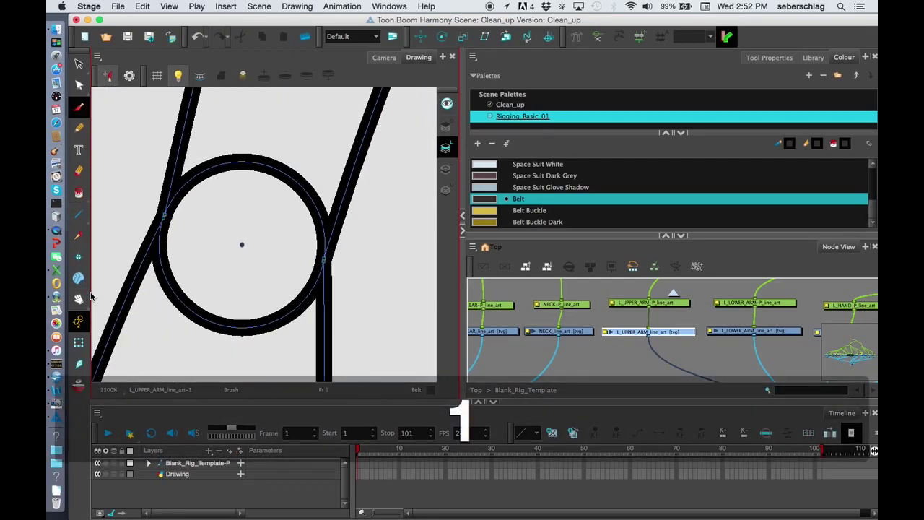
pyautogui.press('1')
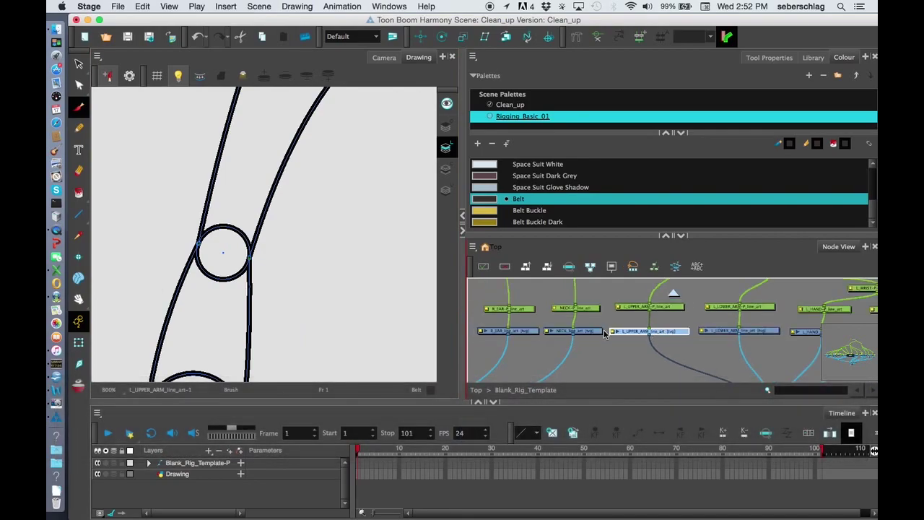
# Step: Cut away the forearm lines, the large circle and the small circle's upper arc from the L_UPPER_ARM_line_art drawing
pyautogui.press('space')
pyautogui.moveTo(342, 268); pyautogui.dragTo(346, 256)
pyautogui.press('1')
pyautogui.press('1')
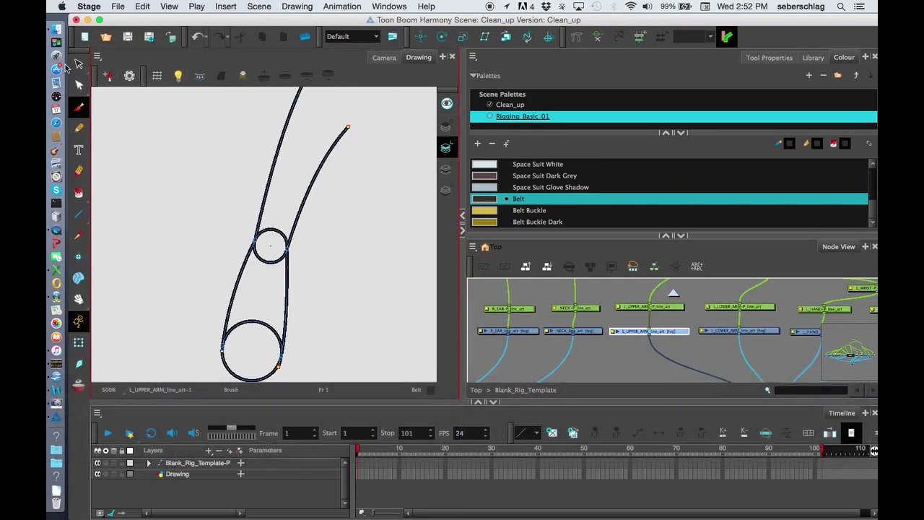
pyautogui.moveTo(78, 64); pyautogui.dragTo(108, 74)
pyautogui.press('2')
pyautogui.moveTo(232, 233); pyautogui.dragTo(271, 290)
pyautogui.moveTo(327, 275)
pyautogui.mouseDown()
pyautogui.moveTo(275, 312)
pyautogui.moveTo(318, 237)
pyautogui.moveTo(351, 270)
pyautogui.moveTo(333, 248)
pyautogui.mouseUp()
pyautogui.press('space')
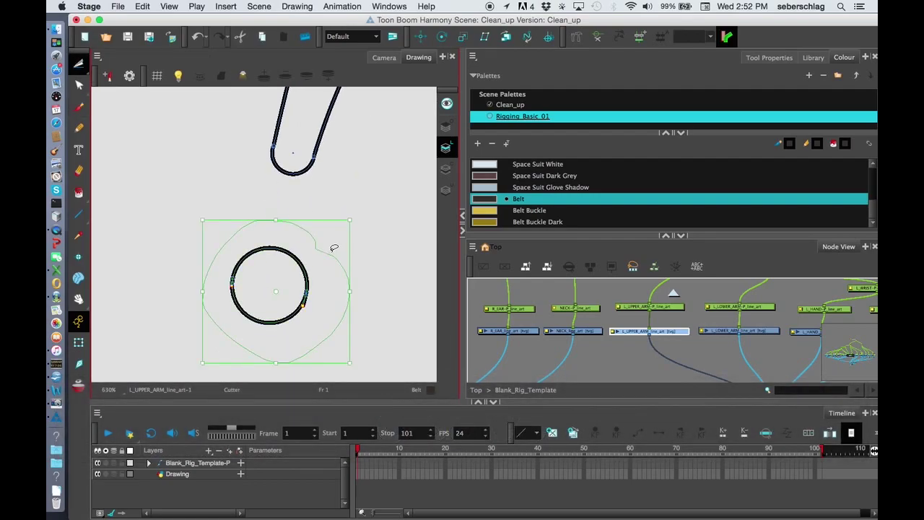
pyautogui.press('BackSpace')
# Step: Close the gap between the two open line ends at the shoulder of the upper arm drawing with the Close Gap tool
pyautogui.press('space')
pyautogui.moveTo(335, 206); pyautogui.dragTo(310, 340)
pyautogui.moveTo(334, 299); pyautogui.dragTo(327, 306)
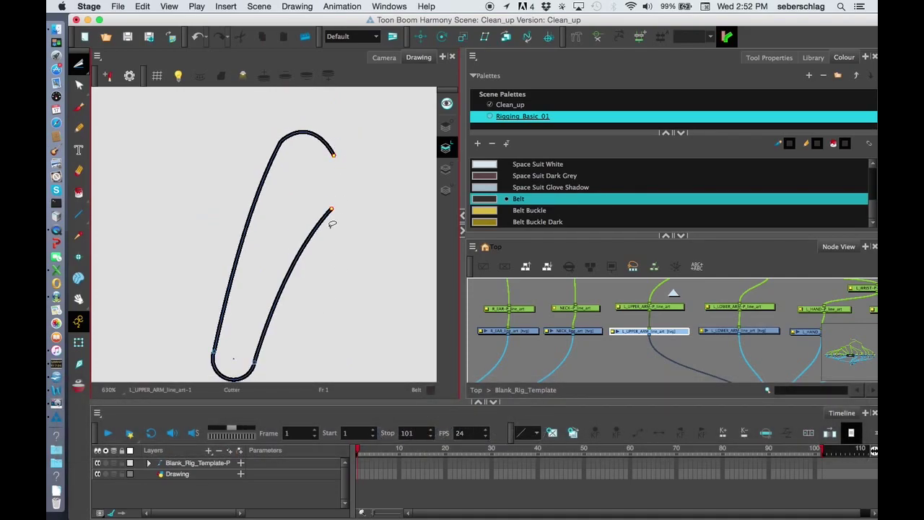
pyautogui.moveTo(80, 195)
pyautogui.mouseDown()
pyautogui.moveTo(101, 216)
pyautogui.moveTo(116, 261)
pyautogui.mouseUp()
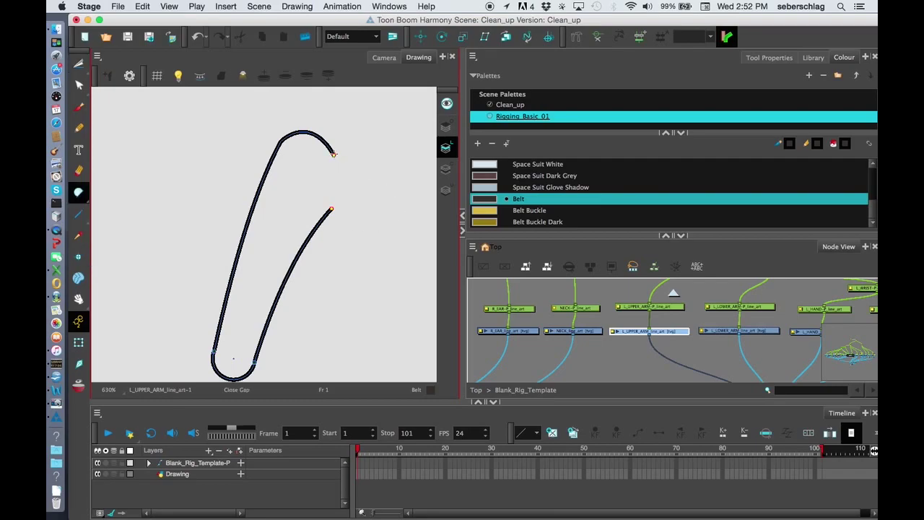
pyautogui.moveTo(327, 224); pyautogui.dragTo(327, 225)
# Step: Cut away the upper arm lines above the small circle in the L_LOWER_ARM_line_art drawing
pyautogui.click(759, 333)
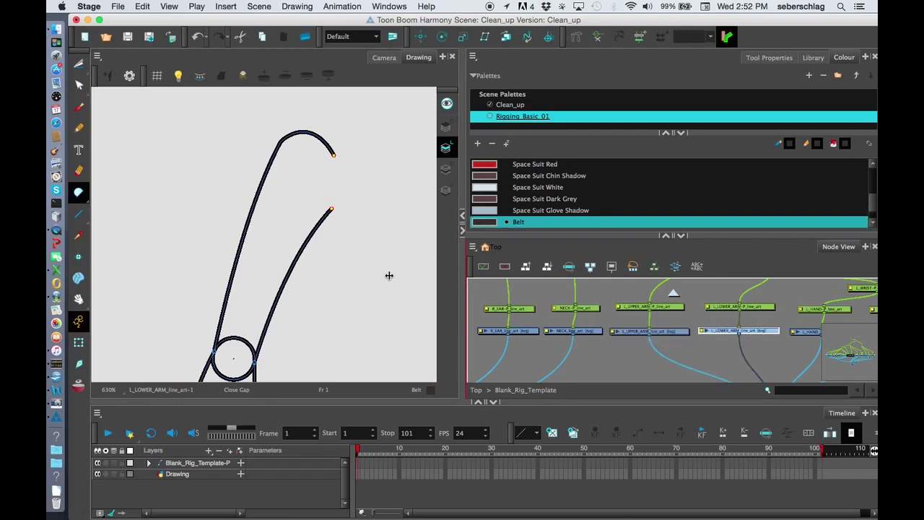
pyautogui.press('space')
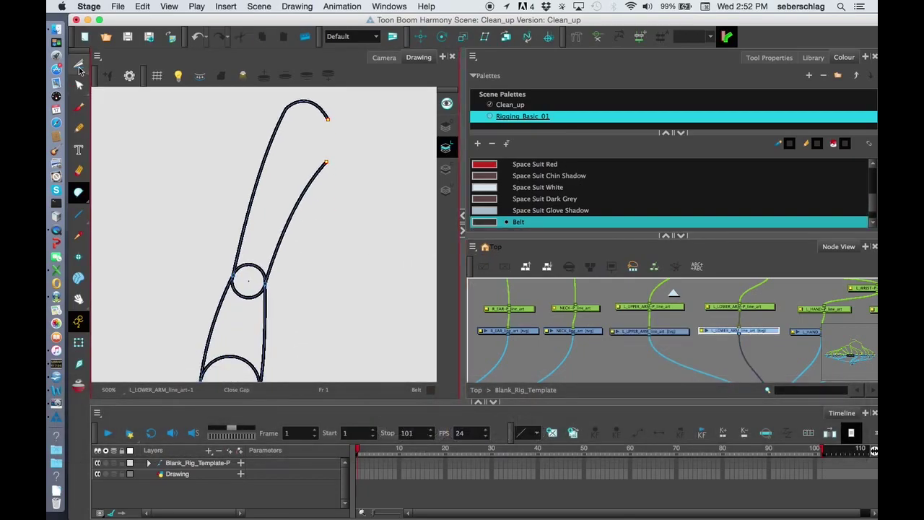
pyautogui.moveTo(78, 68); pyautogui.dragTo(91, 75)
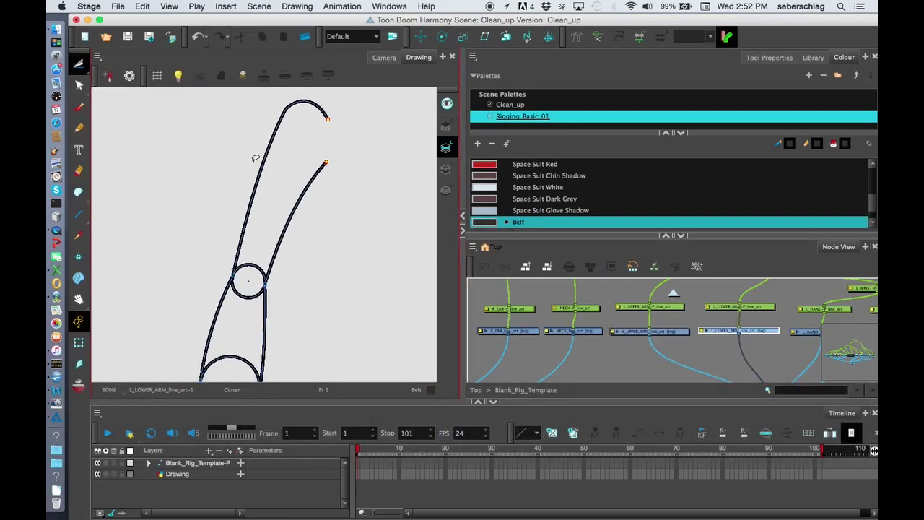
pyautogui.moveTo(252, 156); pyautogui.dragTo(312, 210)
pyautogui.press('space')
pyautogui.moveTo(313, 264); pyautogui.dragTo(359, 177)
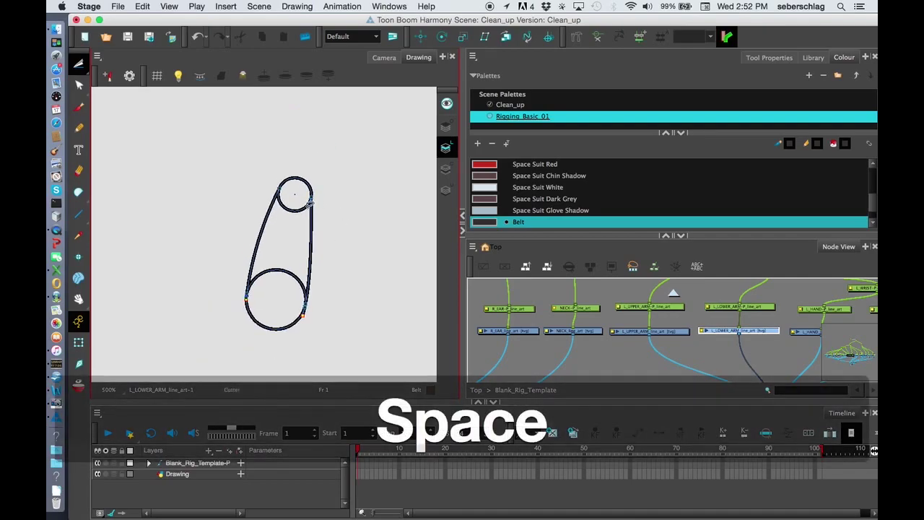
# Step: Delete the inner arcs of the small and large circles so the lower arm drawing is one closed outline
pyautogui.moveTo(307, 200)
pyautogui.mouseDown()
pyautogui.moveTo(291, 219)
pyautogui.moveTo(284, 266)
pyautogui.moveTo(270, 286)
pyautogui.moveTo(345, 291)
pyautogui.mouseUp()
pyautogui.press('2')
pyautogui.press('2')
pyautogui.press('BackSpace')
pyautogui.press('1')
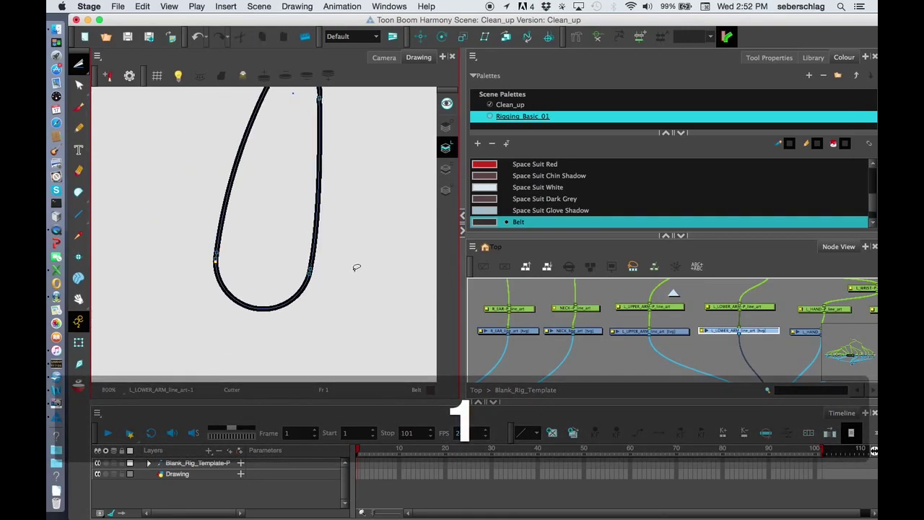
pyautogui.press('1')
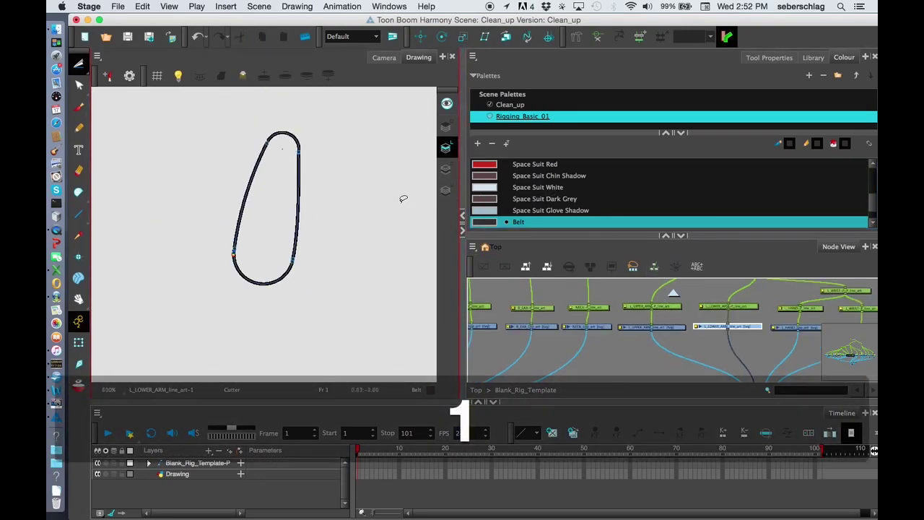
# Step: Enable the disabled node beside the composites at the end of the network and turn on the light table as colour reference
pyautogui.click(488, 189)
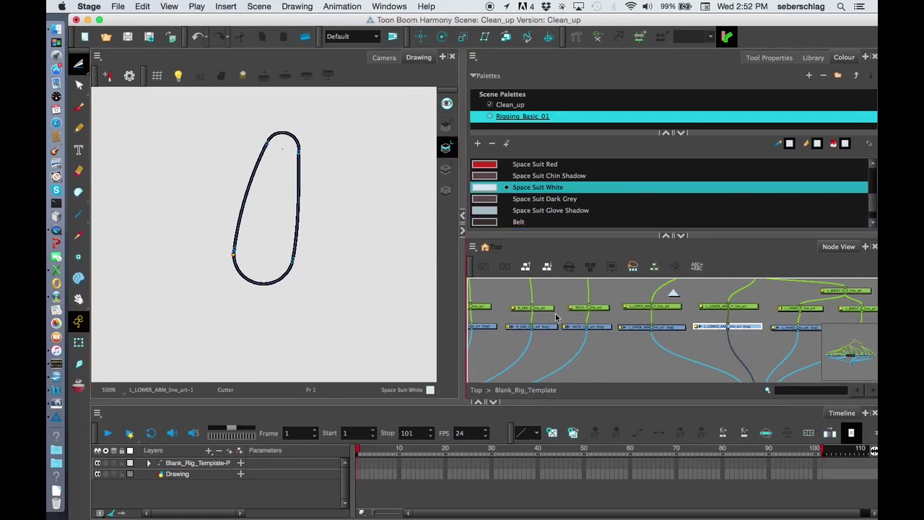
pyautogui.press('1')
pyautogui.press('1')
pyautogui.press('1')
pyautogui.press('1')
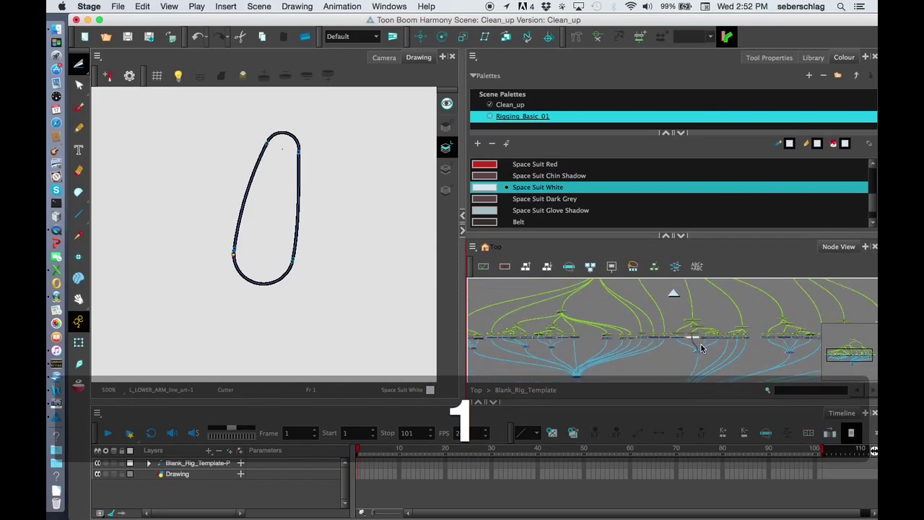
pyautogui.press('space')
pyautogui.moveTo(712, 337); pyautogui.dragTo(699, 315)
pyautogui.press('2')
pyautogui.press('2')
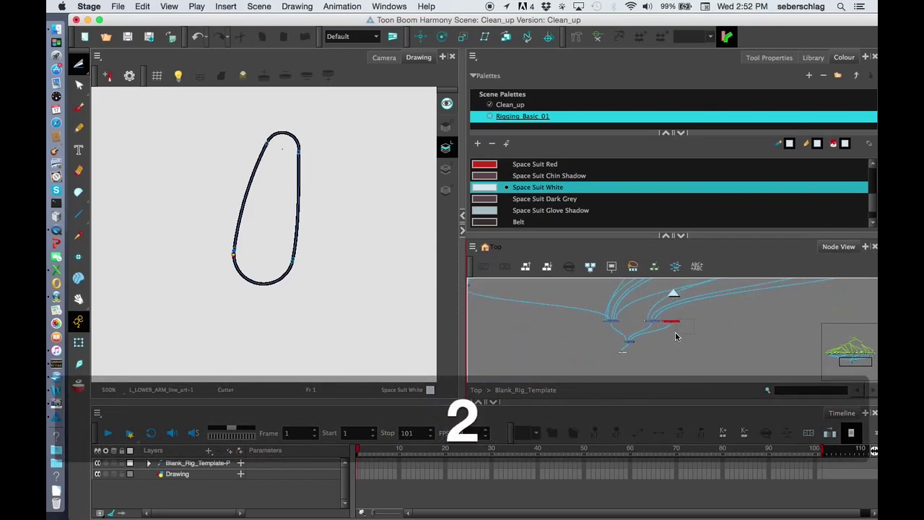
pyautogui.press('a')
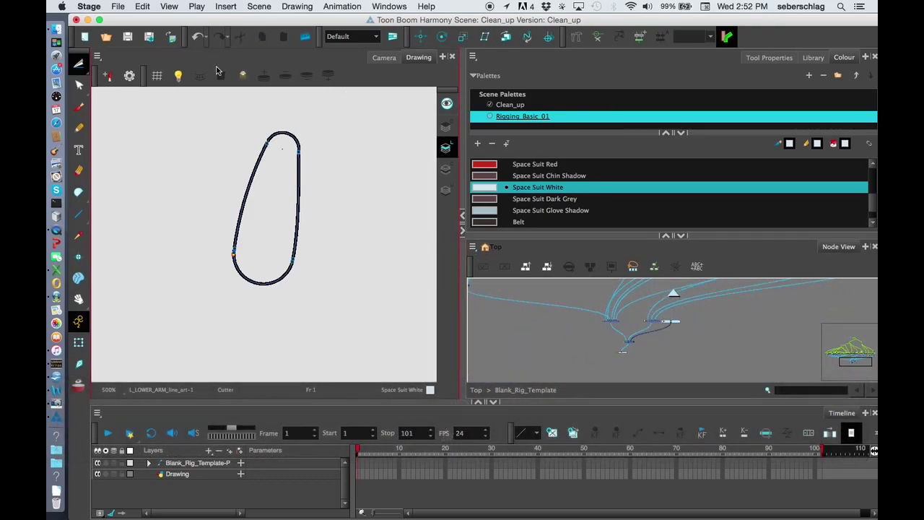
pyautogui.click(178, 75)
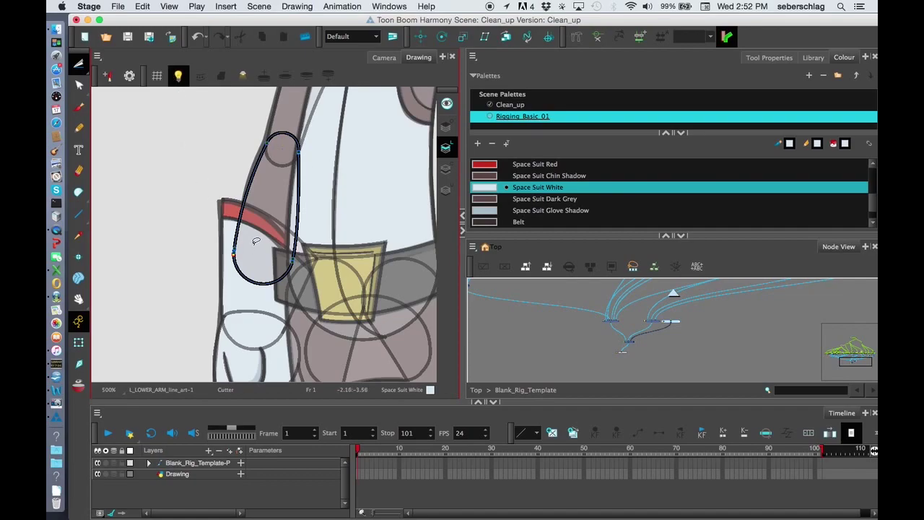
# Step: Fill the lower arm outline with Space Suit Grey
pyautogui.scroll(6, 503, 213)
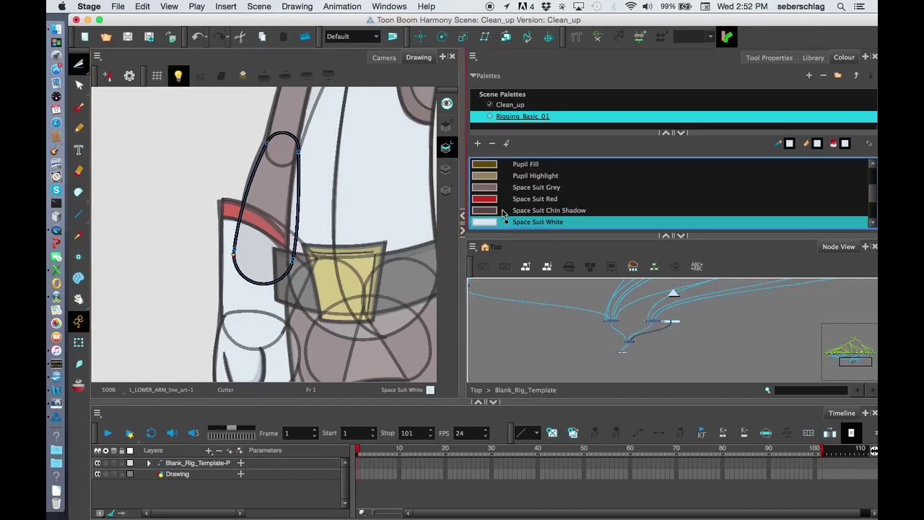
pyautogui.click(494, 223)
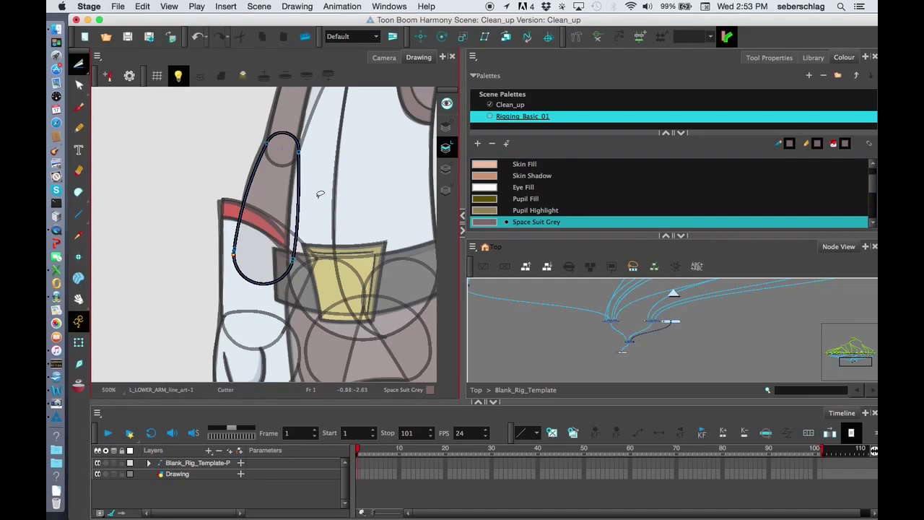
pyautogui.click(284, 199)
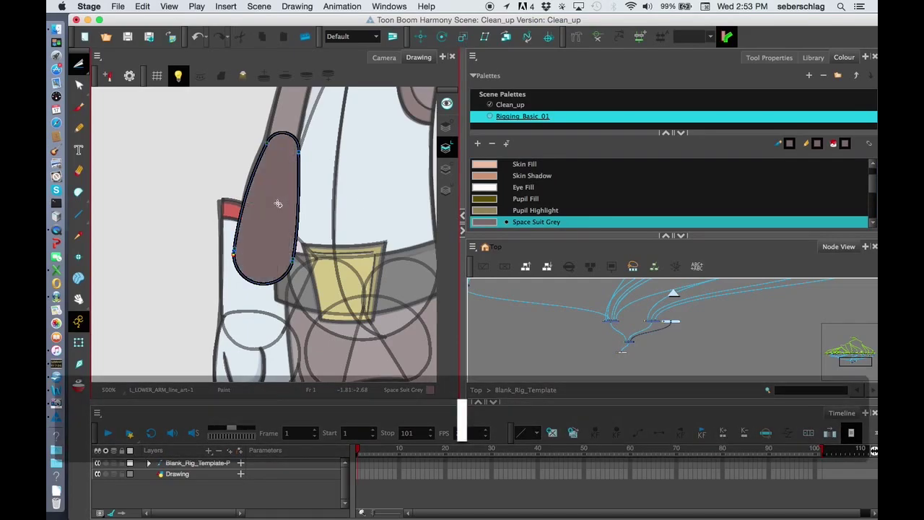
# Step: Select the lower arm in the Camera view and locate its node in the network
pyautogui.press('space')
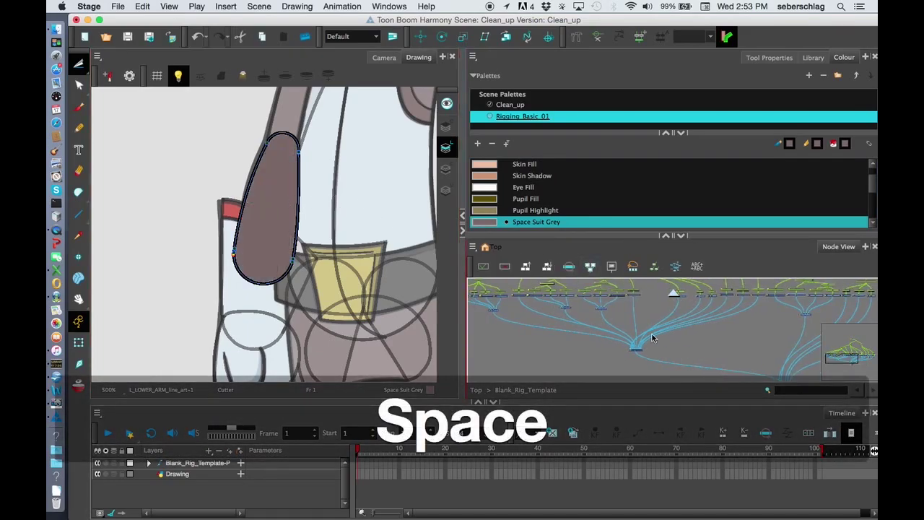
pyautogui.press('1')
pyautogui.press('2')
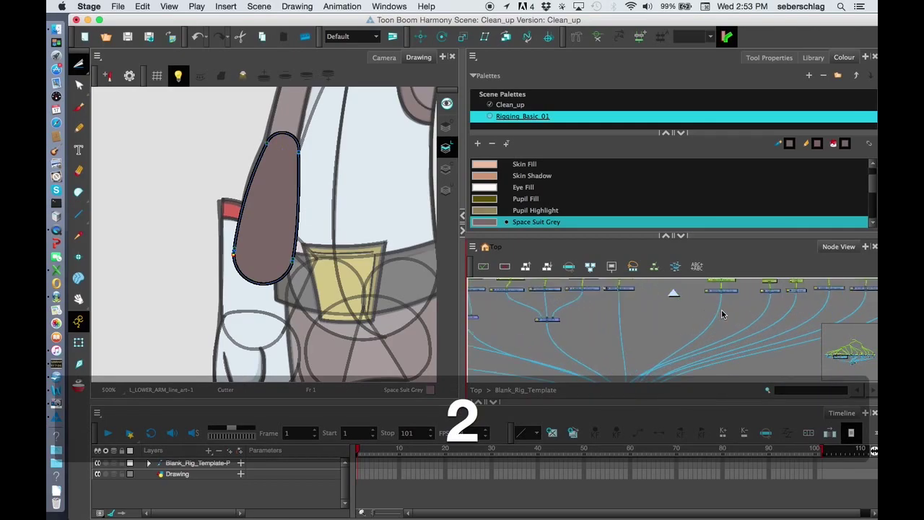
pyautogui.press('o')
pyautogui.press('1')
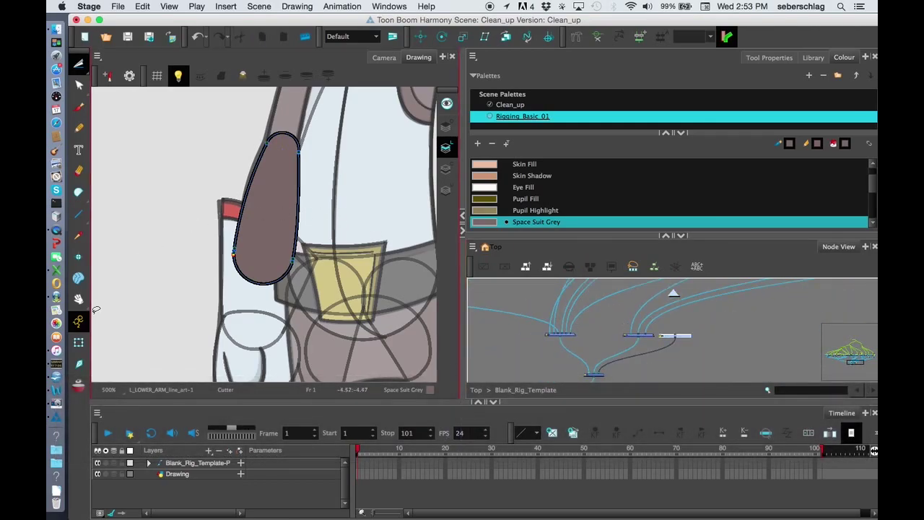
pyautogui.click(392, 58)
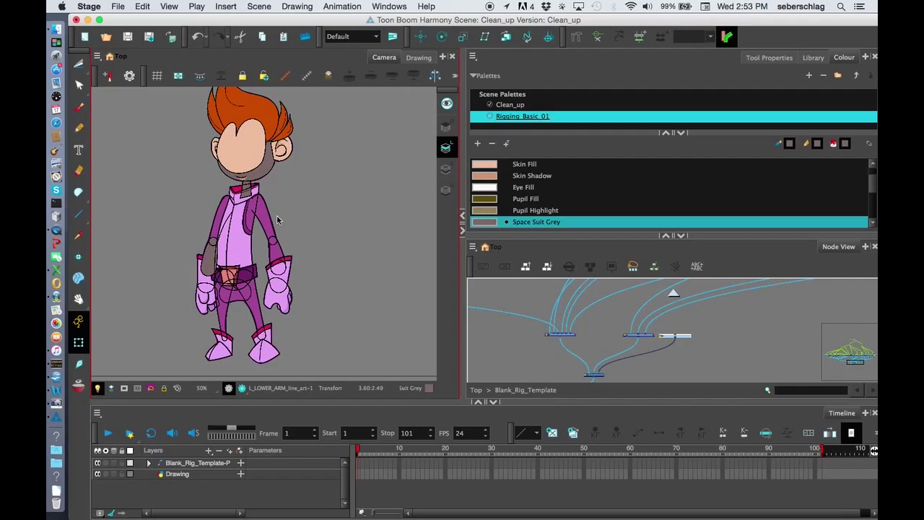
pyautogui.press('2')
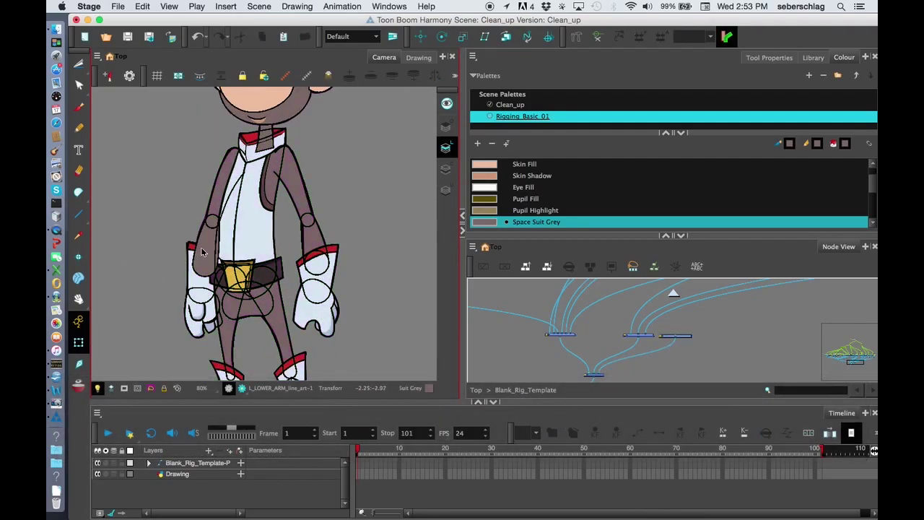
pyautogui.click(206, 242)
pyautogui.press('o')
pyautogui.press('2')
pyautogui.press('2')
pyautogui.press('2')
pyautogui.press('2')
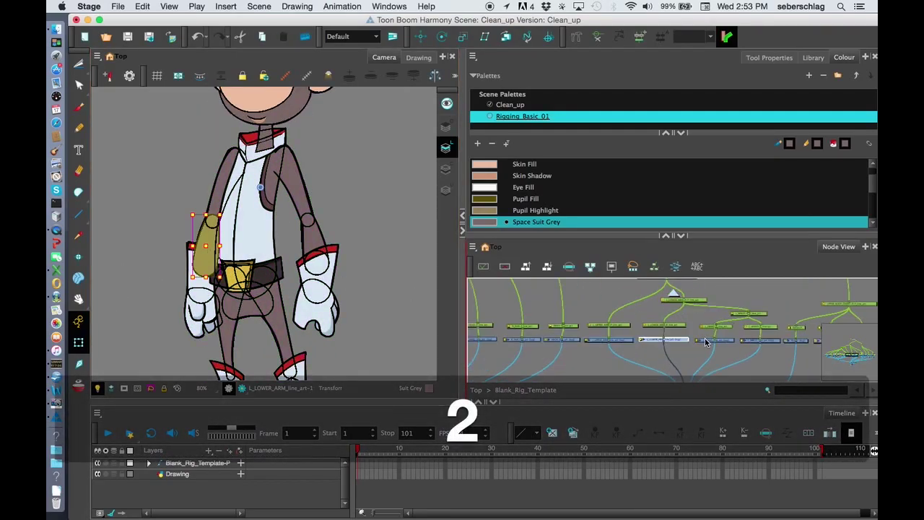
# Step: Open the L_UPPER_ARM_line_art drawing and fill the upper arm with Space Suit Grey
pyautogui.press('space')
pyautogui.moveTo(514, 344); pyautogui.dragTo(633, 324)
pyautogui.click(608, 315)
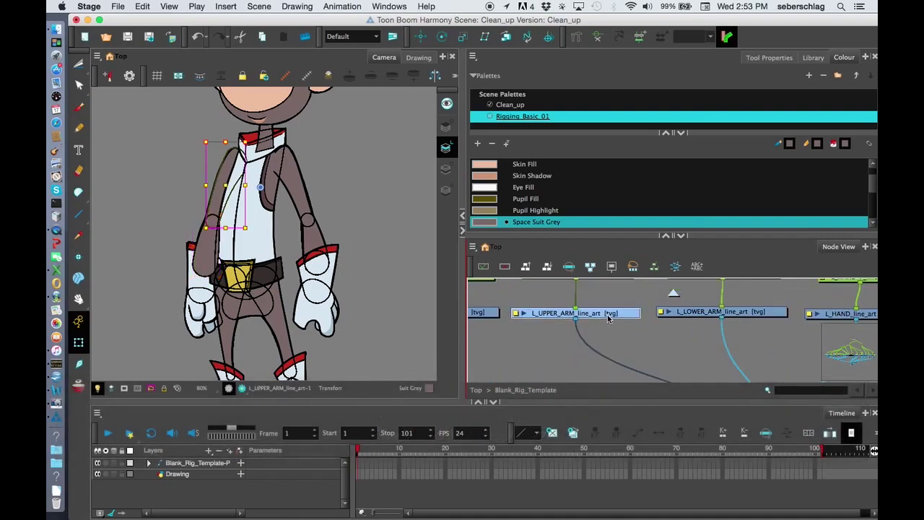
pyautogui.click(419, 57)
pyautogui.press('space')
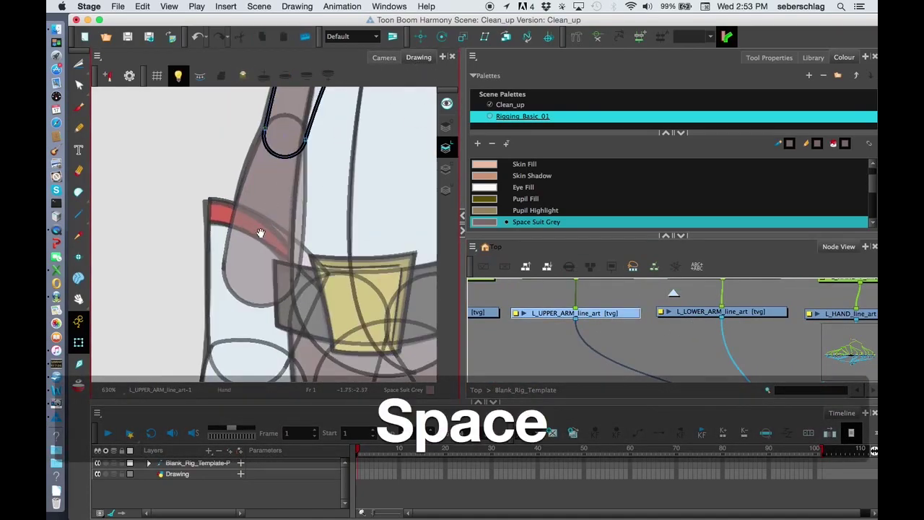
pyautogui.moveTo(262, 233); pyautogui.dragTo(220, 371)
pyautogui.scroll(1, 254, 232)
pyautogui.press('i')
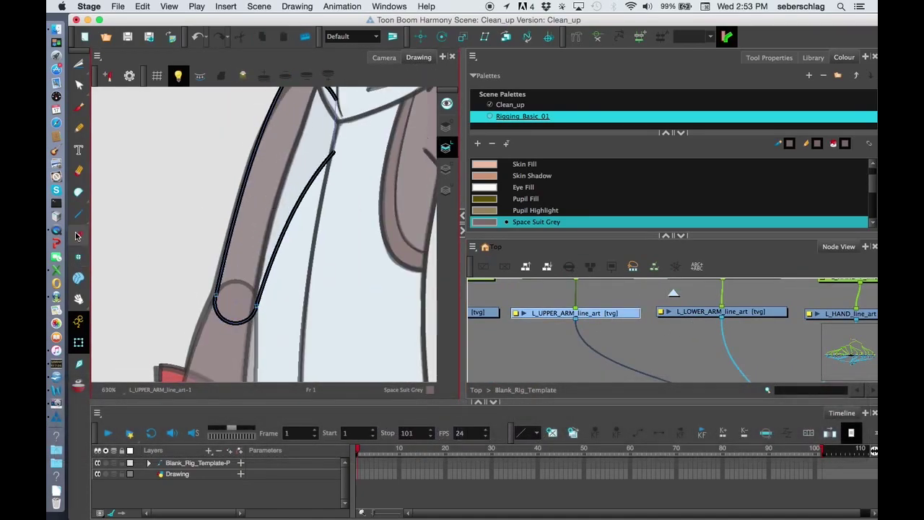
pyautogui.moveTo(78, 192)
pyautogui.mouseDown()
pyautogui.moveTo(133, 200)
pyautogui.moveTo(116, 191)
pyautogui.mouseUp()
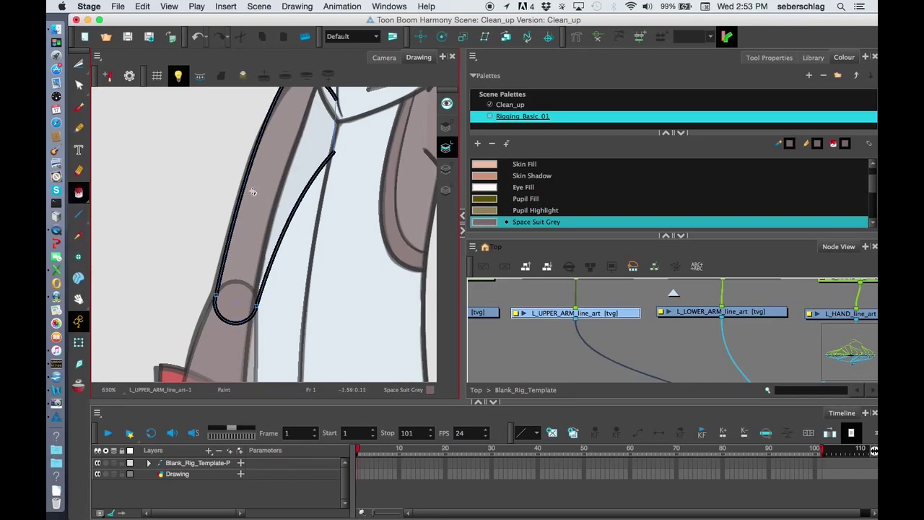
pyautogui.click(265, 190)
# Step: Open the L_HAND_line_art drawing and fill the main hand shape and the small finger shapes with Space Suit White
pyautogui.press('space')
pyautogui.moveTo(781, 335)
pyautogui.mouseDown()
pyautogui.moveTo(727, 325)
pyautogui.moveTo(564, 338)
pyautogui.mouseUp()
pyautogui.press('space')
pyautogui.click(634, 321)
pyautogui.press('space')
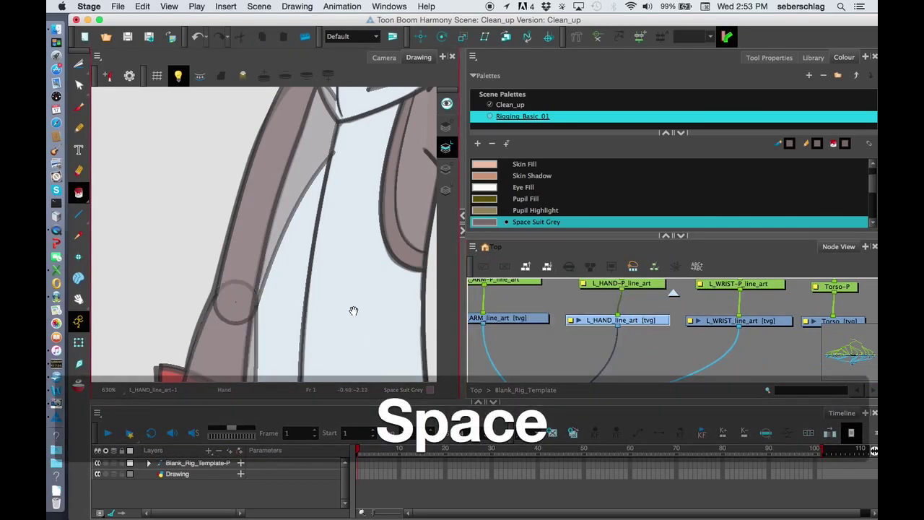
pyautogui.moveTo(350, 354); pyautogui.dragTo(390, 159)
pyautogui.moveTo(370, 238); pyautogui.dragTo(386, 153)
pyautogui.scroll(-5, 526, 184)
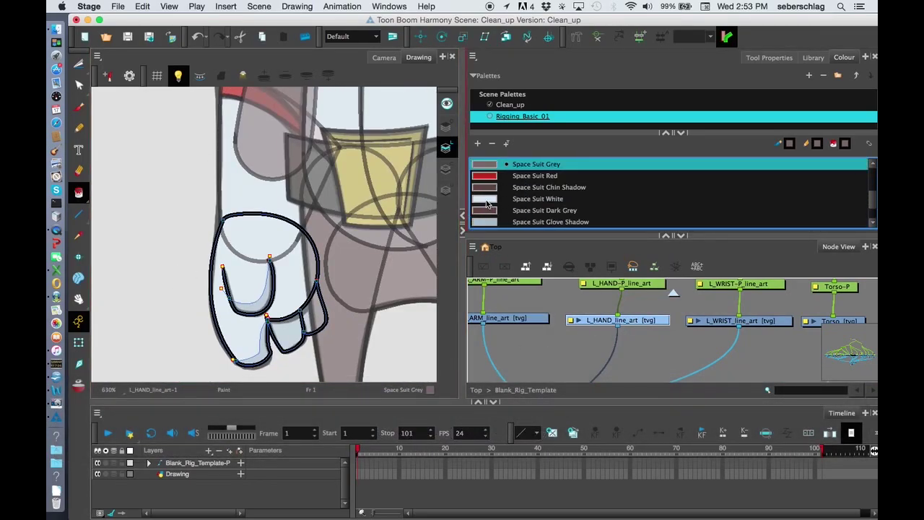
pyautogui.click(488, 202)
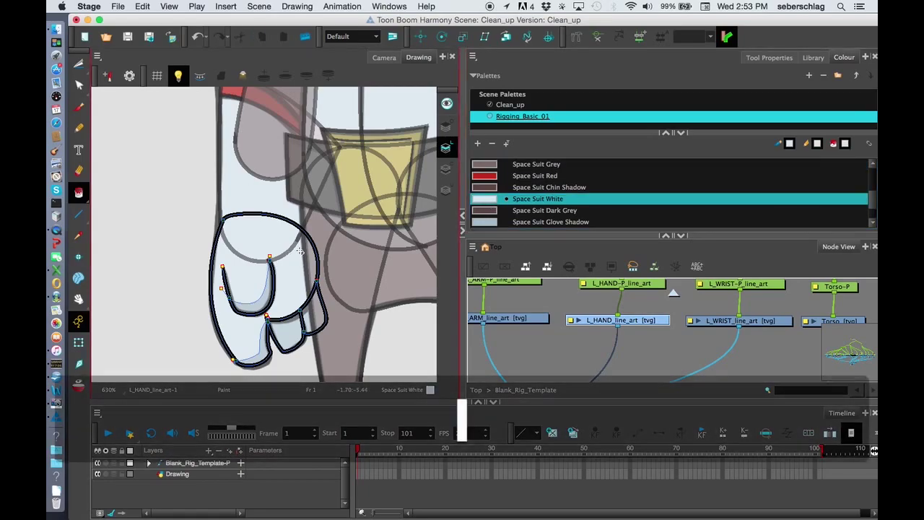
pyautogui.click(300, 251)
pyautogui.click(291, 326)
pyautogui.click(308, 320)
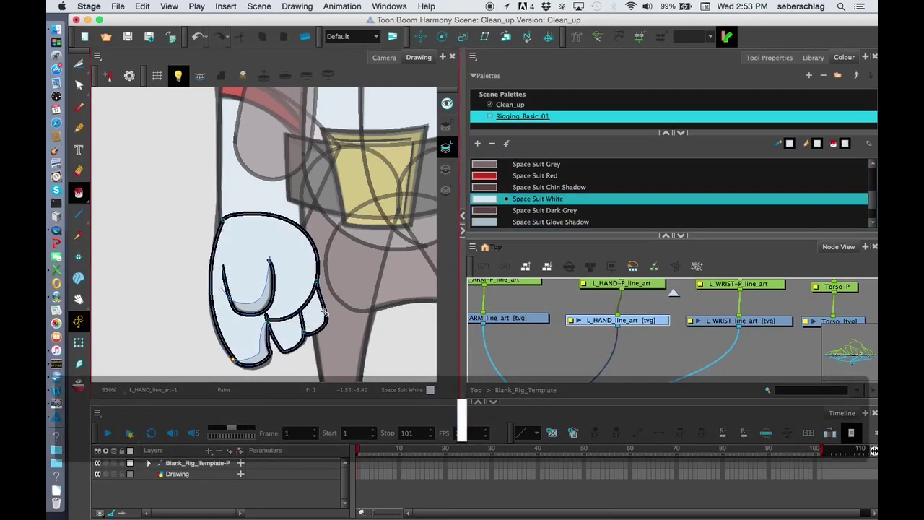
# Step: Fill the two shadow areas along the finger edges of the hand drawing with Space Suit Glove Shadow
pyautogui.click(490, 224)
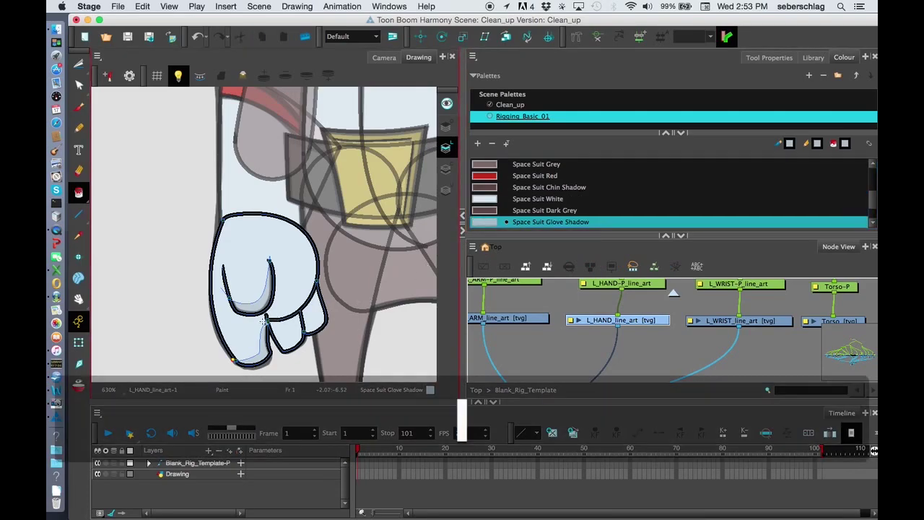
pyautogui.click(260, 309)
pyautogui.click(264, 354)
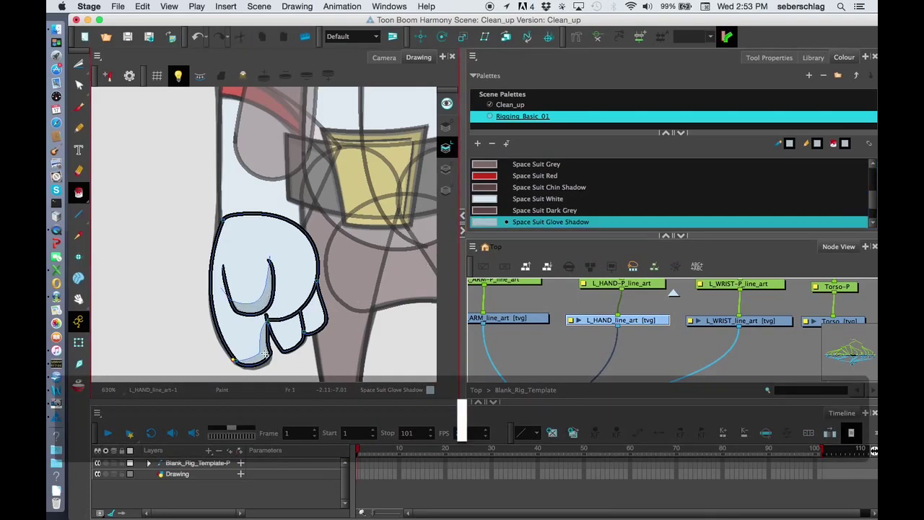
# Step: Open the L_WRIST_line_art drawing and fill the glove with Space Suit White and its cuff band with Space Suit Red
pyautogui.click(725, 322)
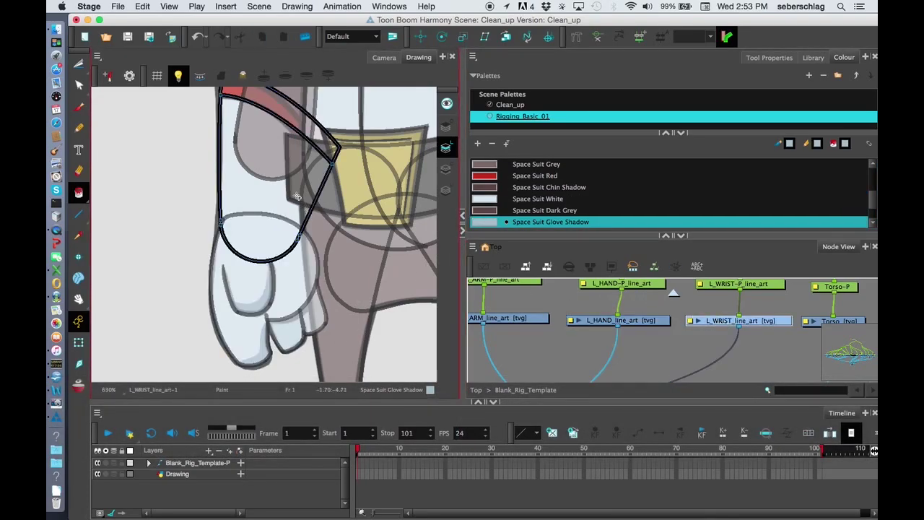
pyautogui.click(488, 199)
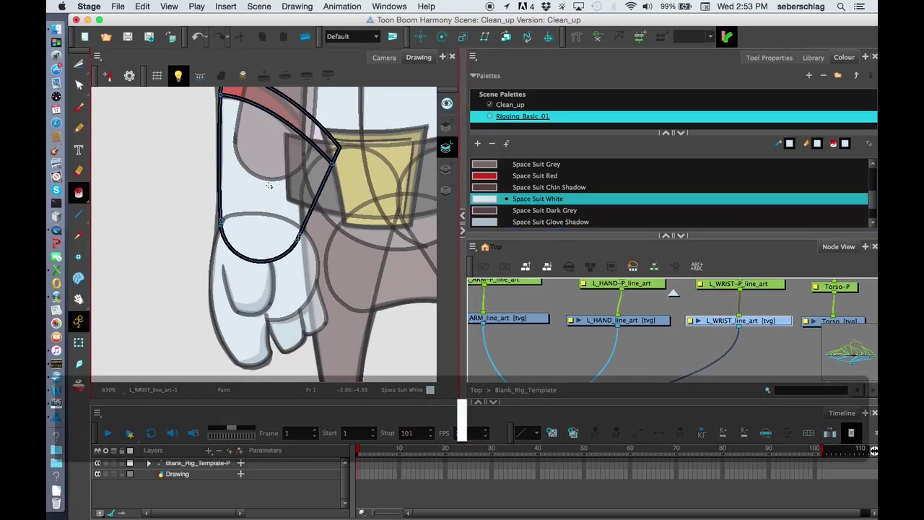
pyautogui.click(268, 185)
pyautogui.click(488, 178)
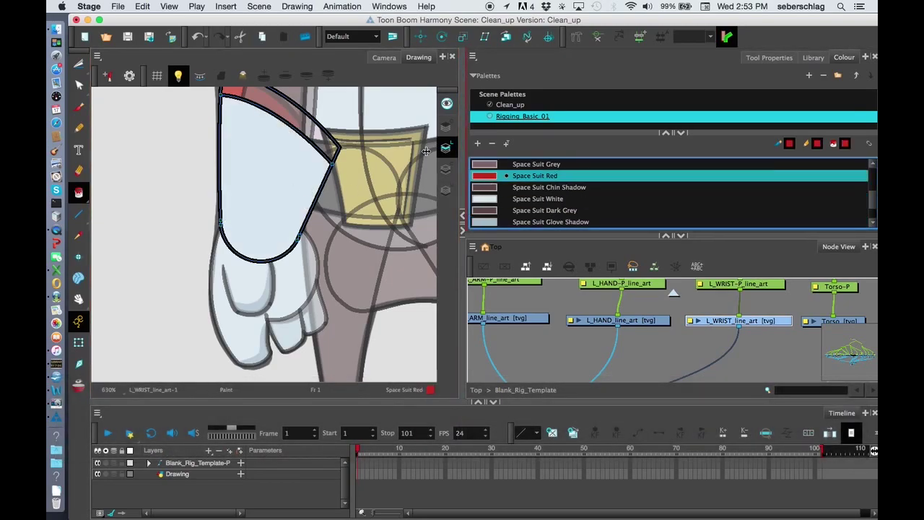
pyautogui.click(298, 115)
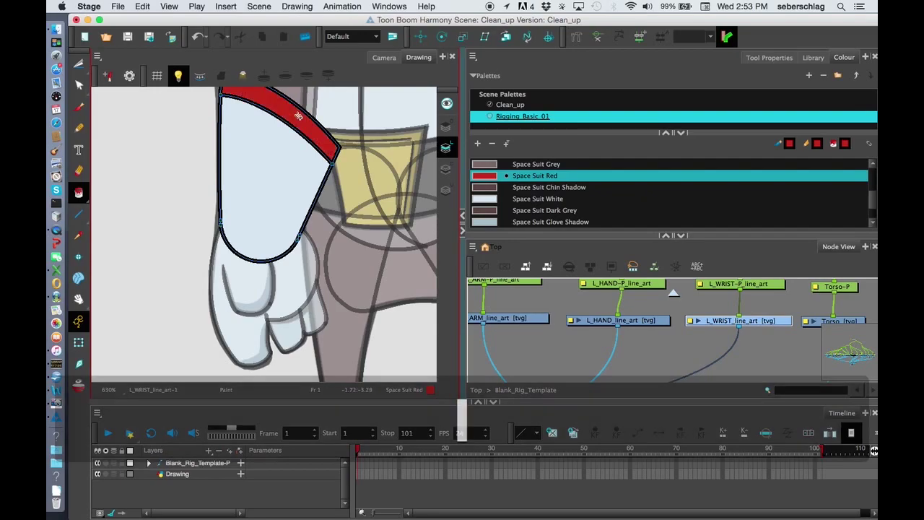
# Step: Examine the whole character from head to boots against the light table to check the coloured arm and glove
pyautogui.press('1')
pyautogui.press('space')
pyautogui.moveTo(295, 158); pyautogui.dragTo(247, 246)
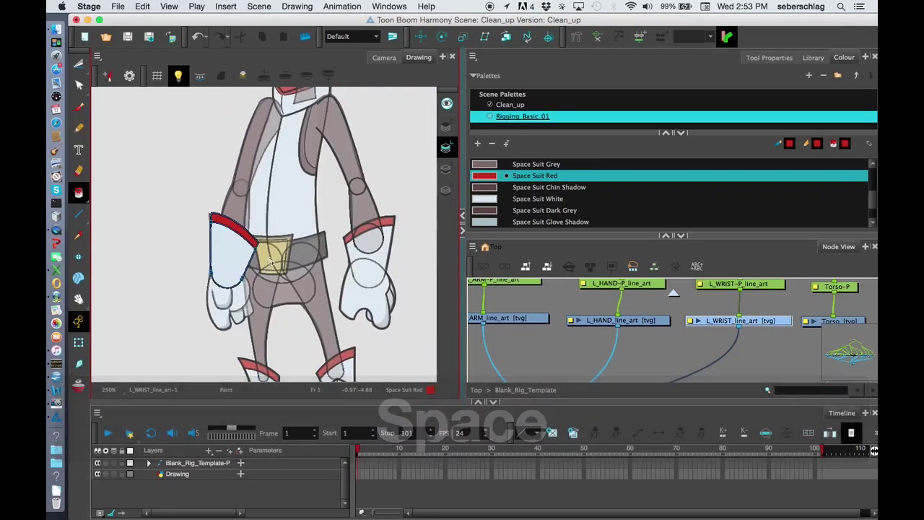
pyautogui.press('1')
pyautogui.press('space')
pyautogui.moveTo(295, 152); pyautogui.dragTo(272, 272)
pyautogui.press('space')
pyautogui.moveTo(308, 247); pyautogui.dragTo(308, 186)
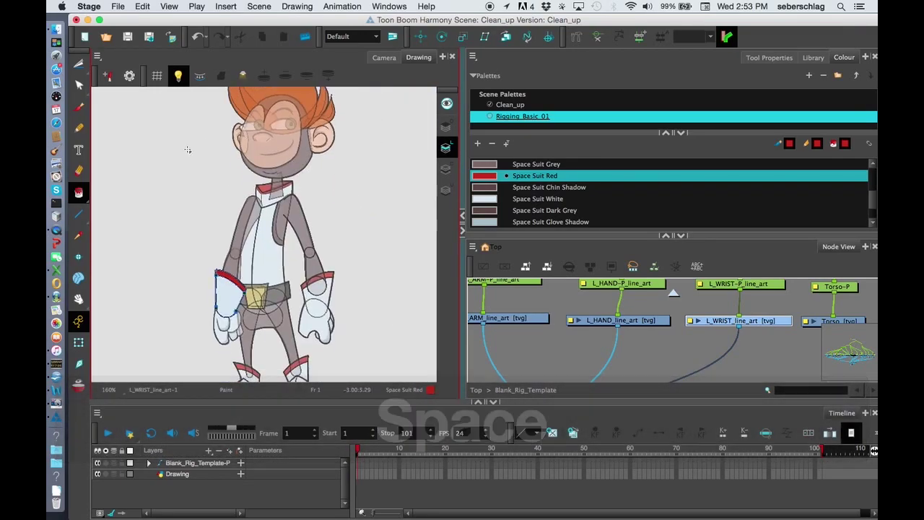